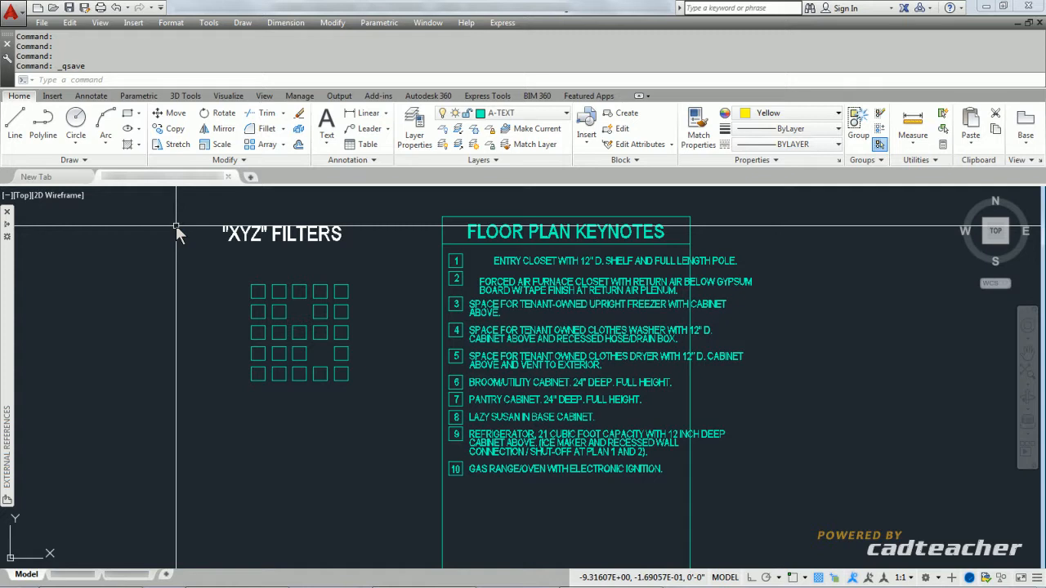
- View the available point filters among the object snap overrides
right_click(128, 270, "shift")
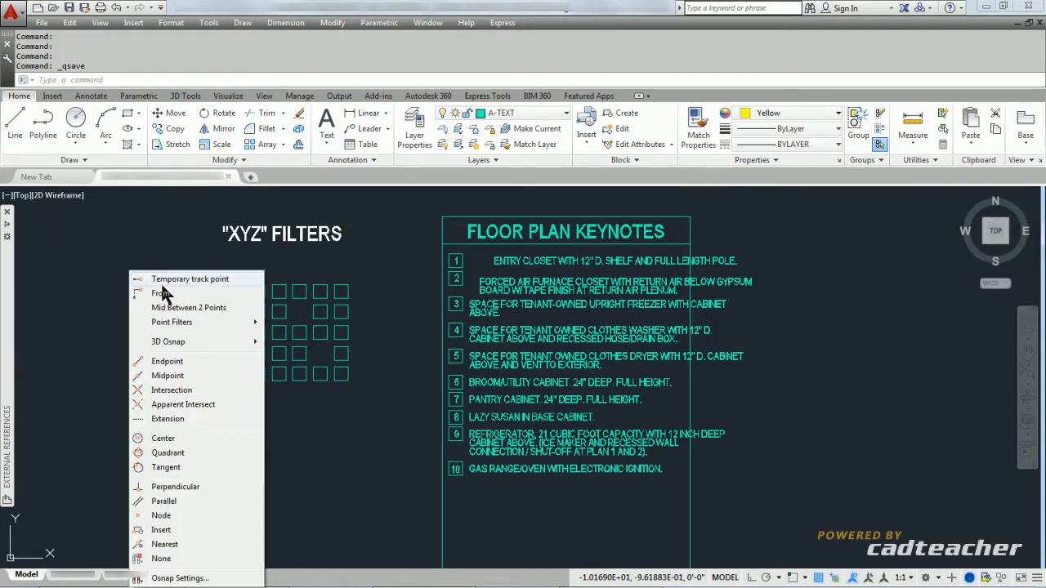
mouse_move(172, 323)
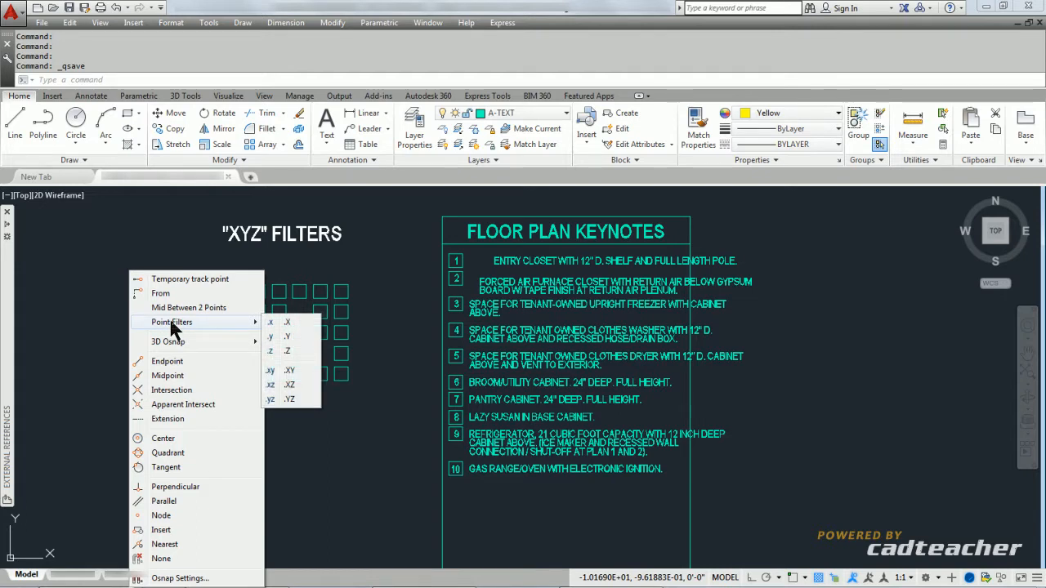
key("Escape")
key("Escape")
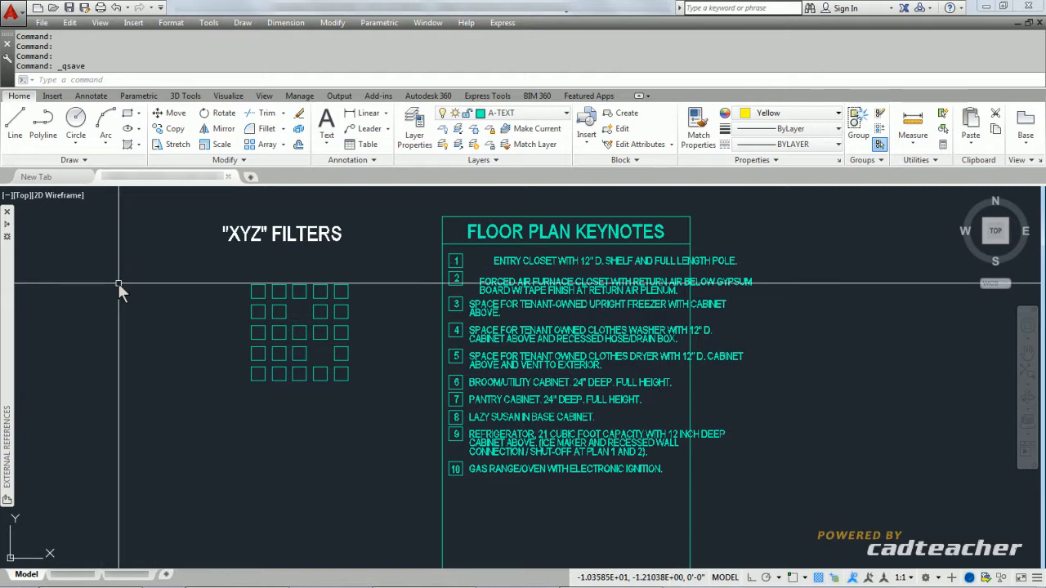
right_click(117, 283, "shift")
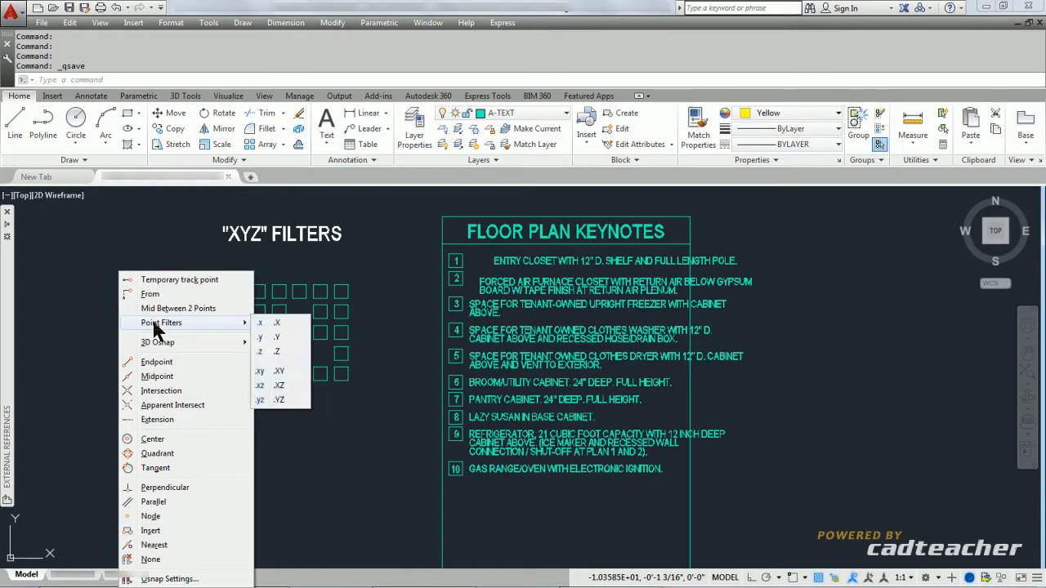
key("Escape")
key("Escape")
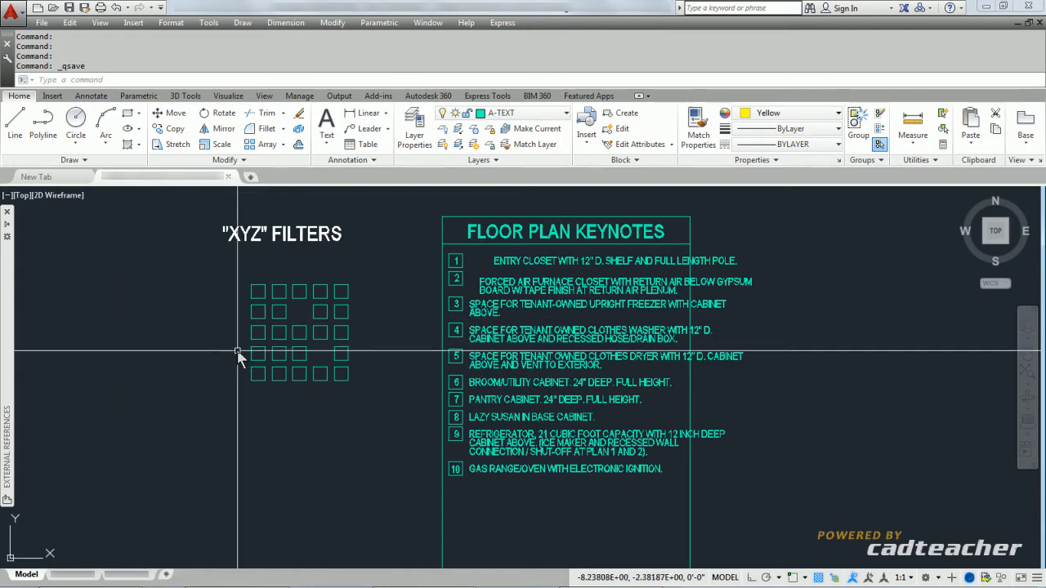
- Examine the grid of squares below the "XYZ" FILTERS title, including the second-row gap and the lower corners of the last row
scroll(241, 355, "up", 3)
middle_click_drag(266, 321, 186, 378)
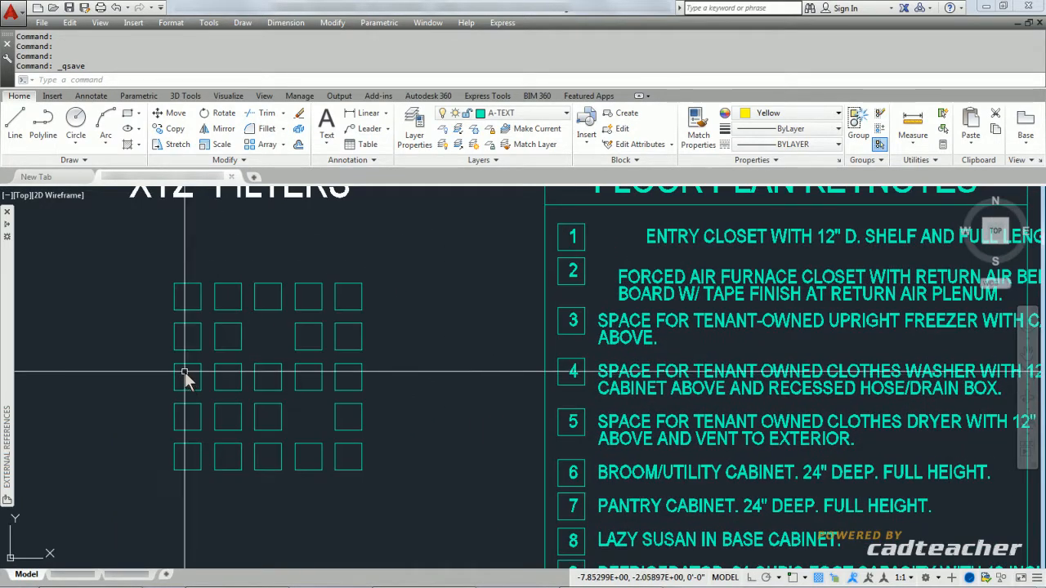
left_click(252, 322)
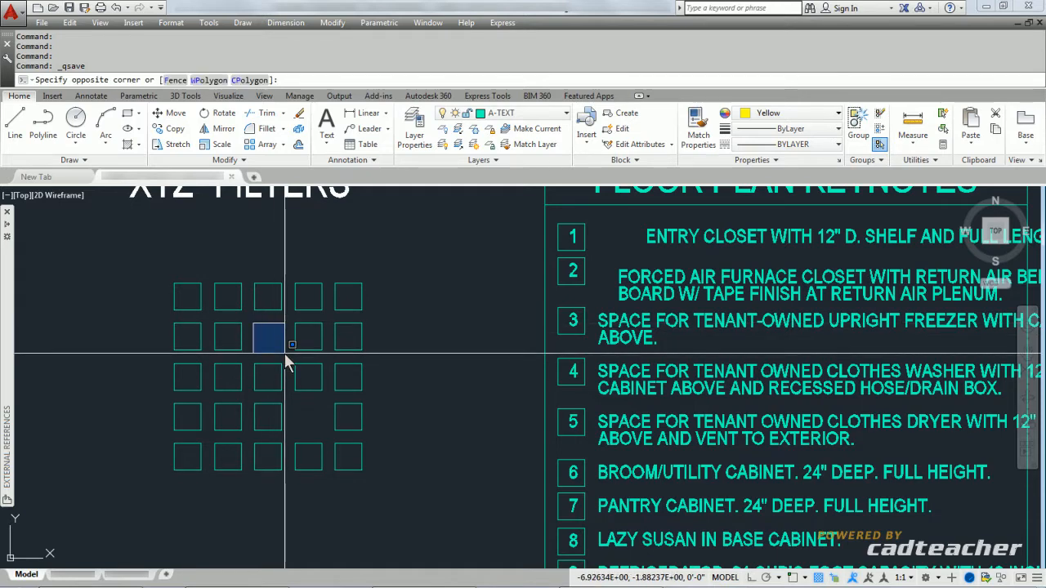
key("Escape")
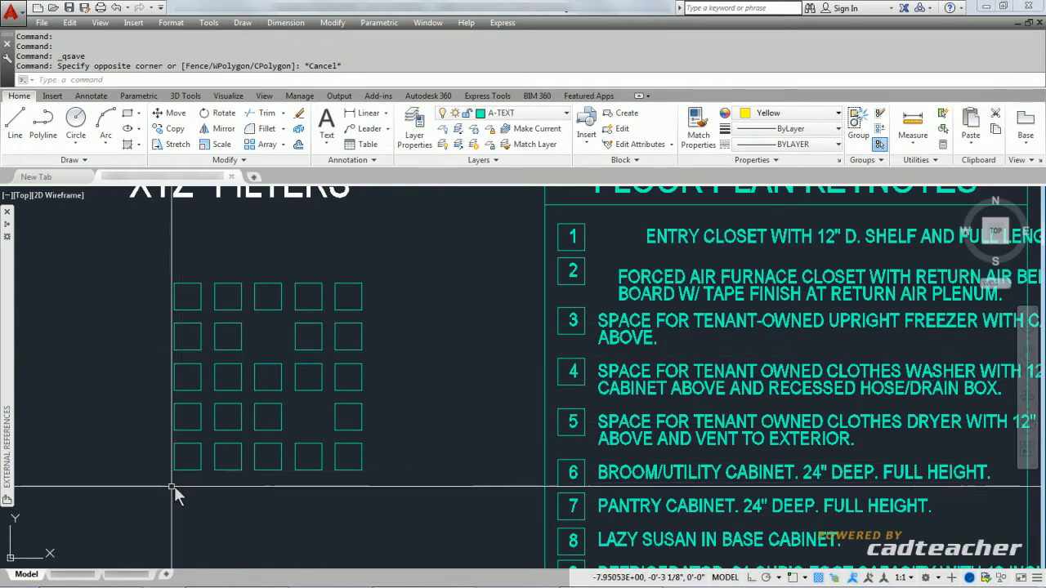
key("ctrl")
key("ctrl")
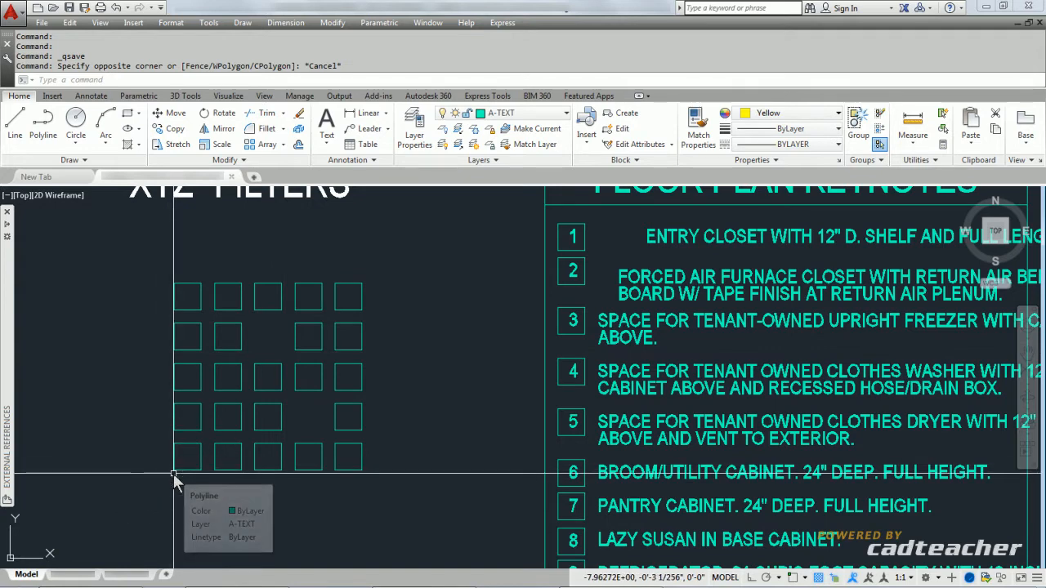
key("ctrl")
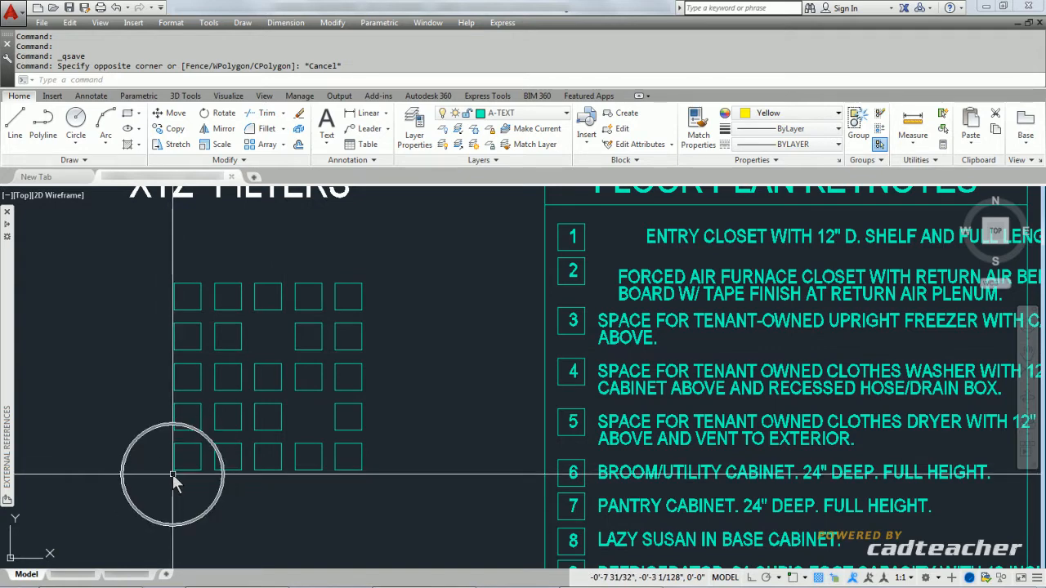
key("ctrl")
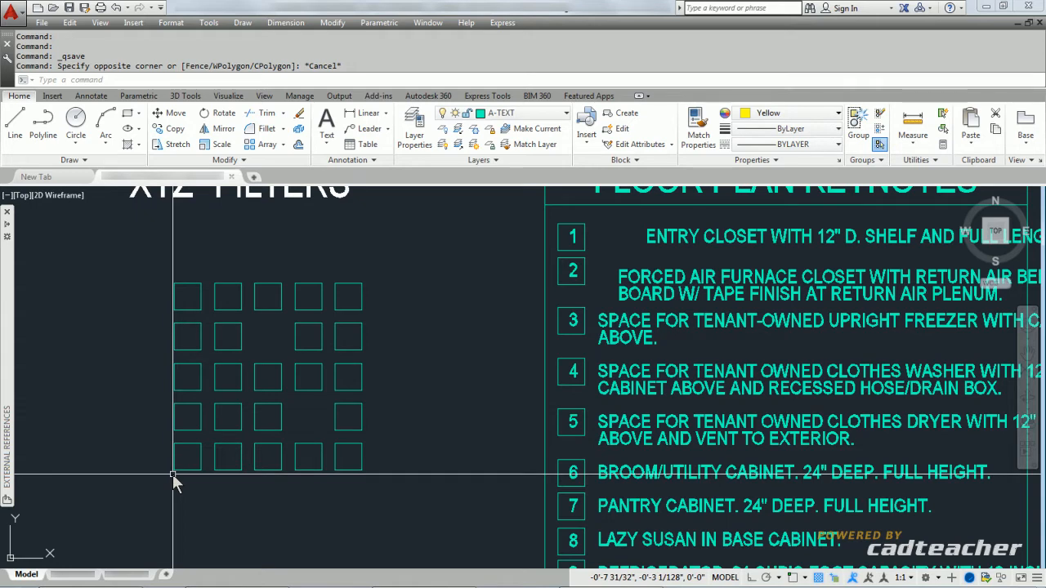
key("ctrl")
key("ctrl")
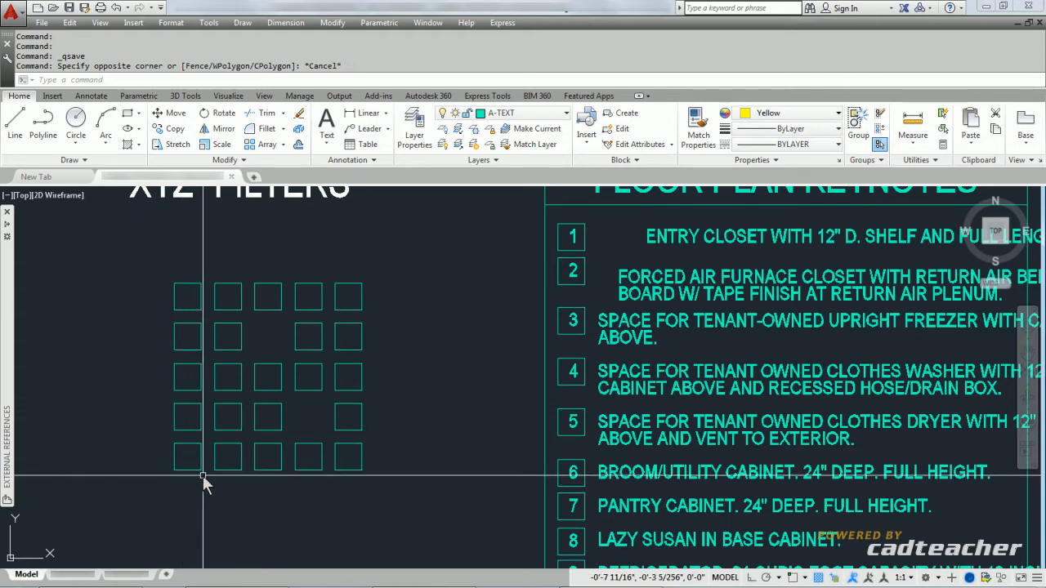
key("ctrl")
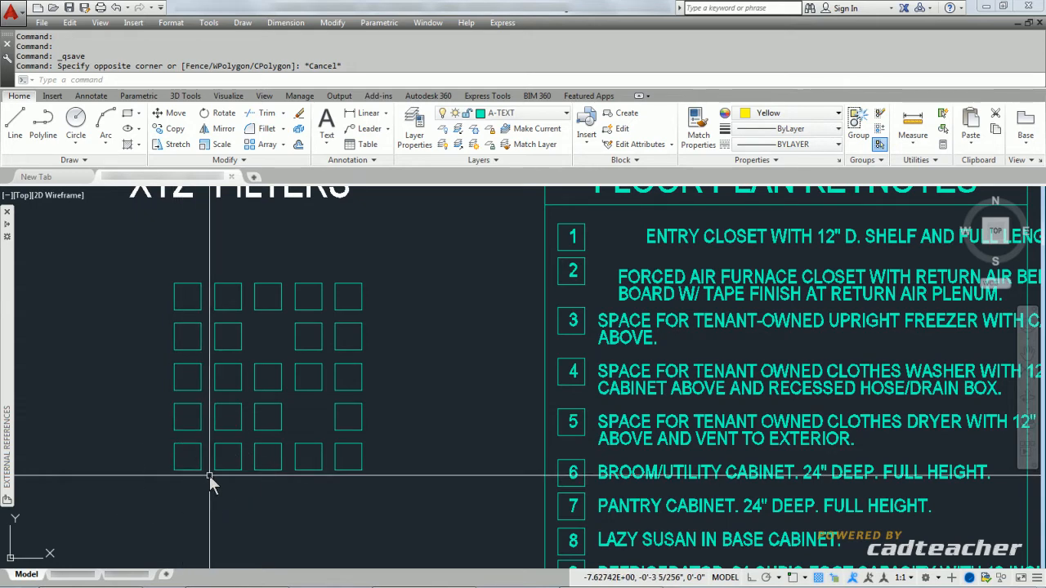
key("ctrl")
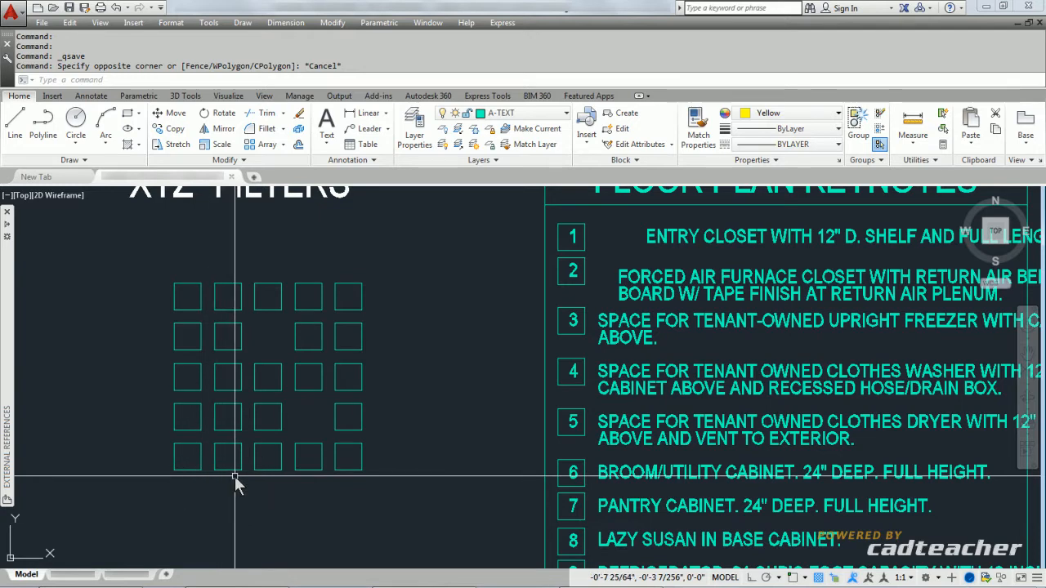
key("ctrl")
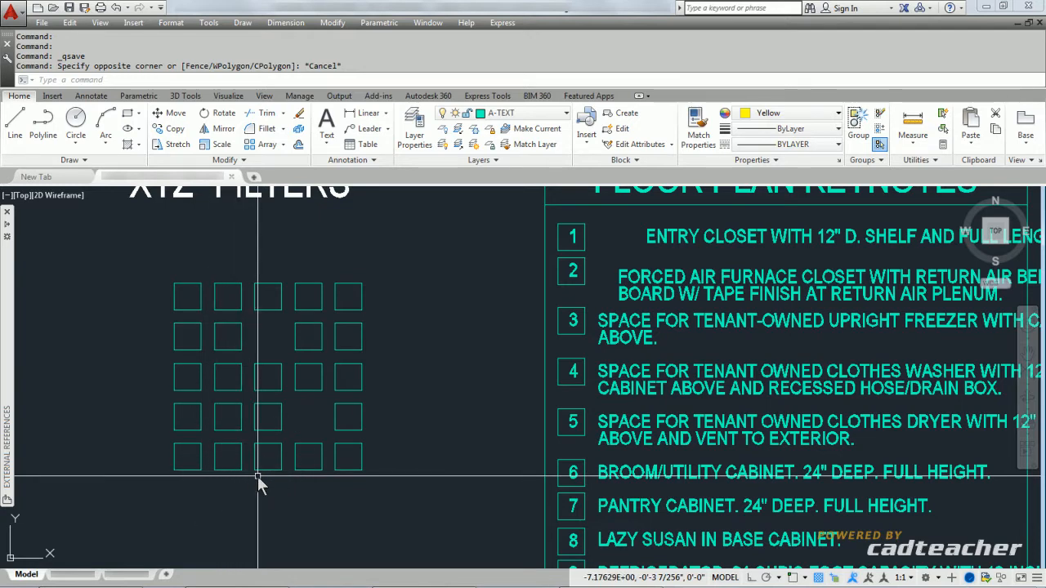
key("ctrl")
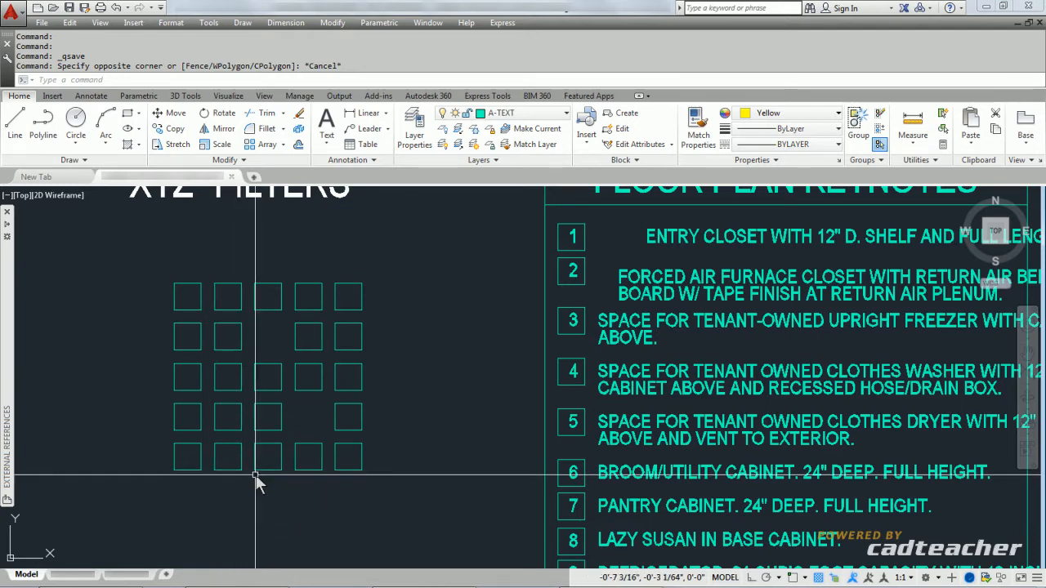
- Examine how the squares align along the grid's last row and first column
left_click(142, 463)
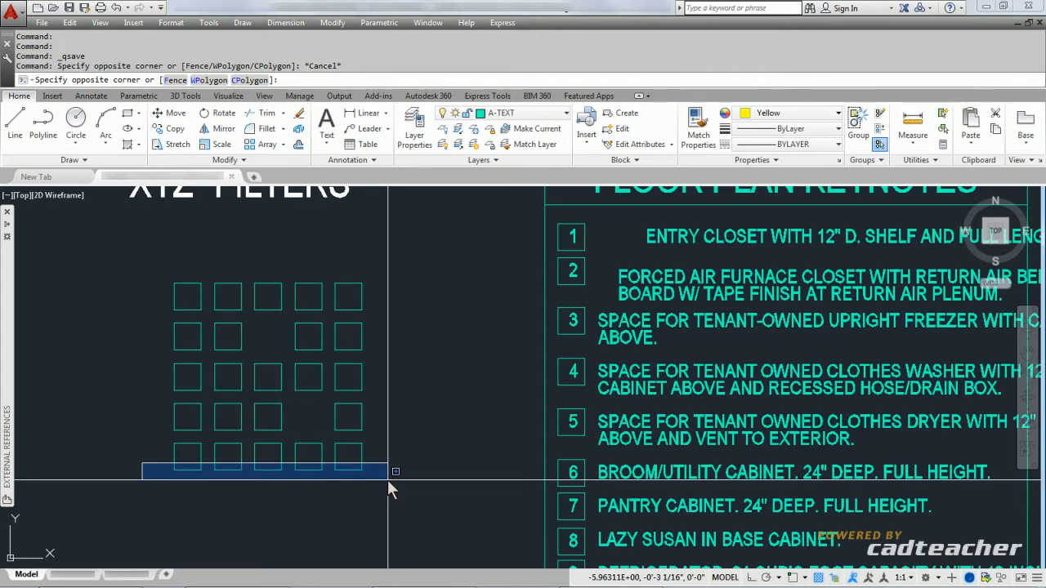
key("Escape")
left_click(160, 251)
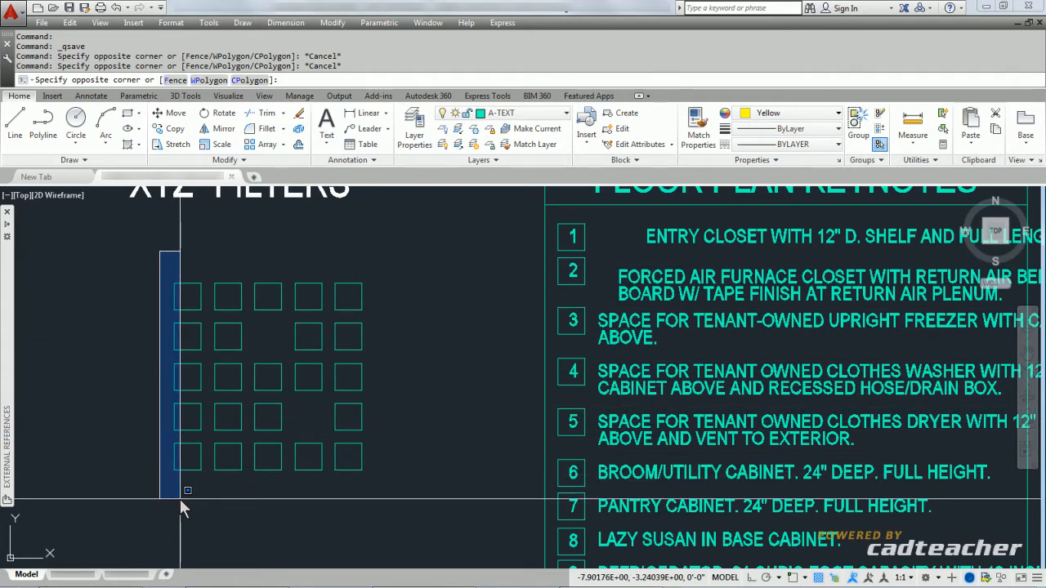
key("Escape")
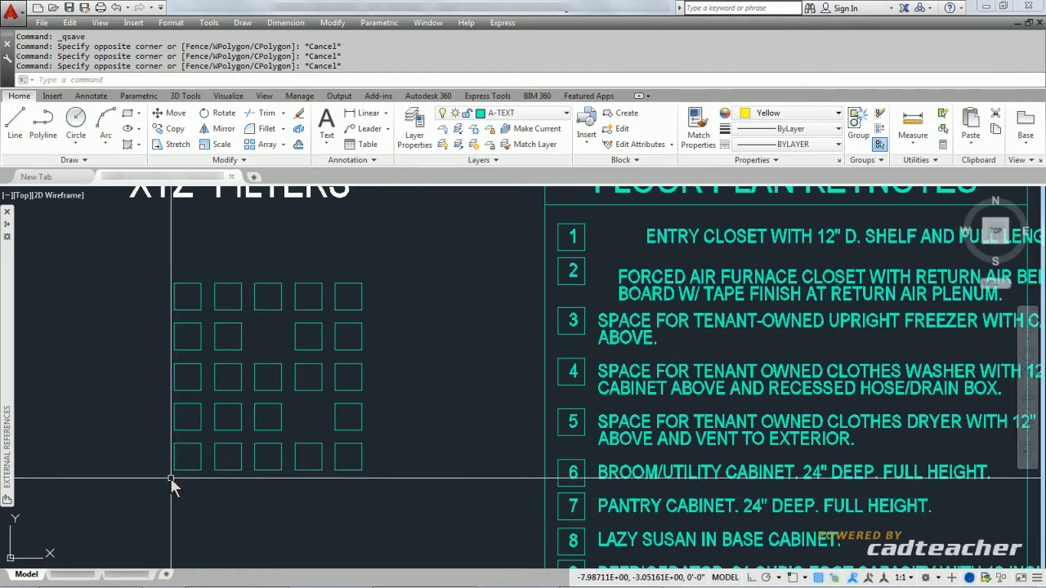
key("ctrl")
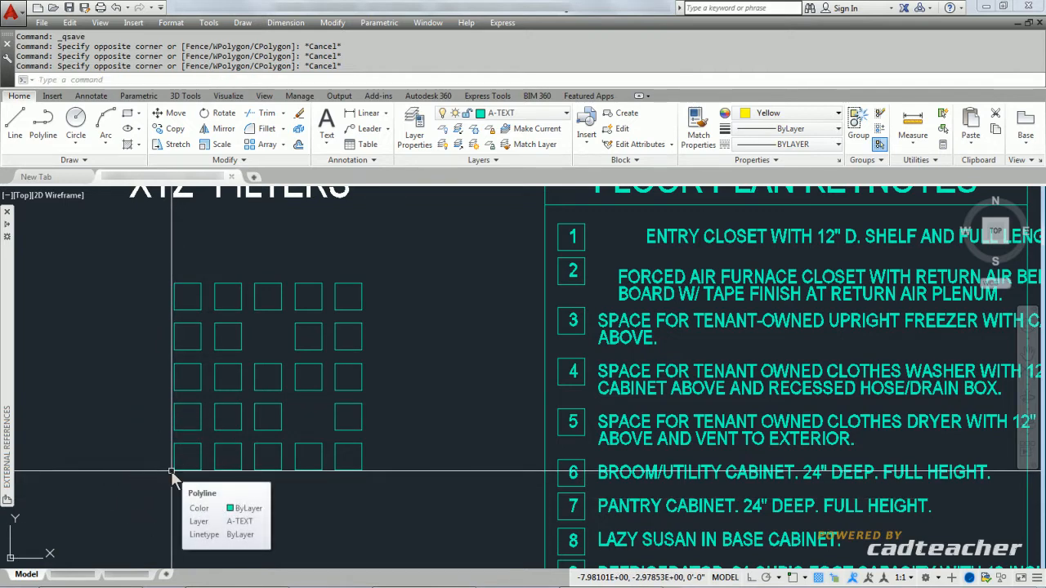
key("ctrl")
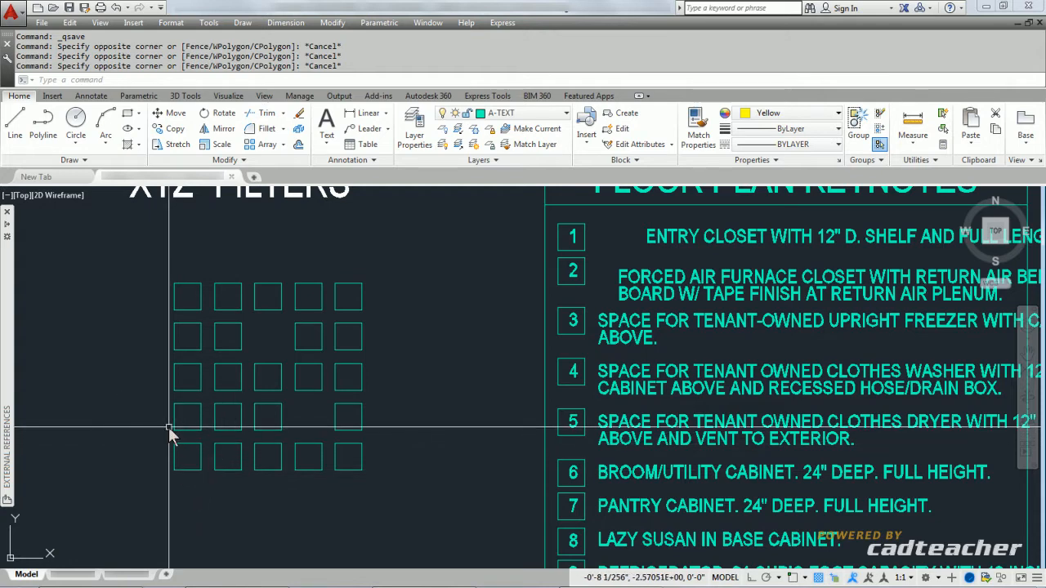
key("ctrl")
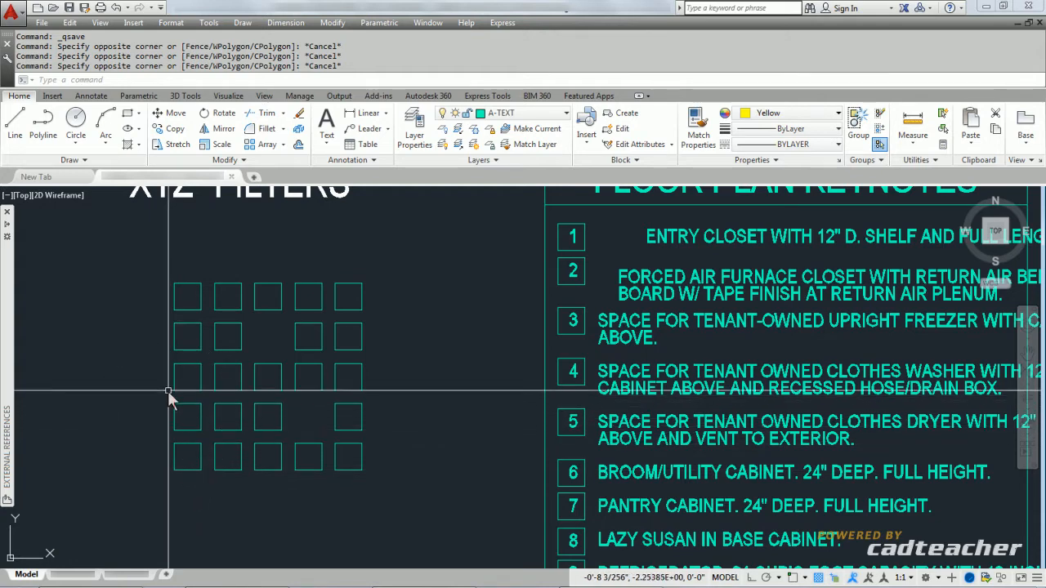
key("ctrl")
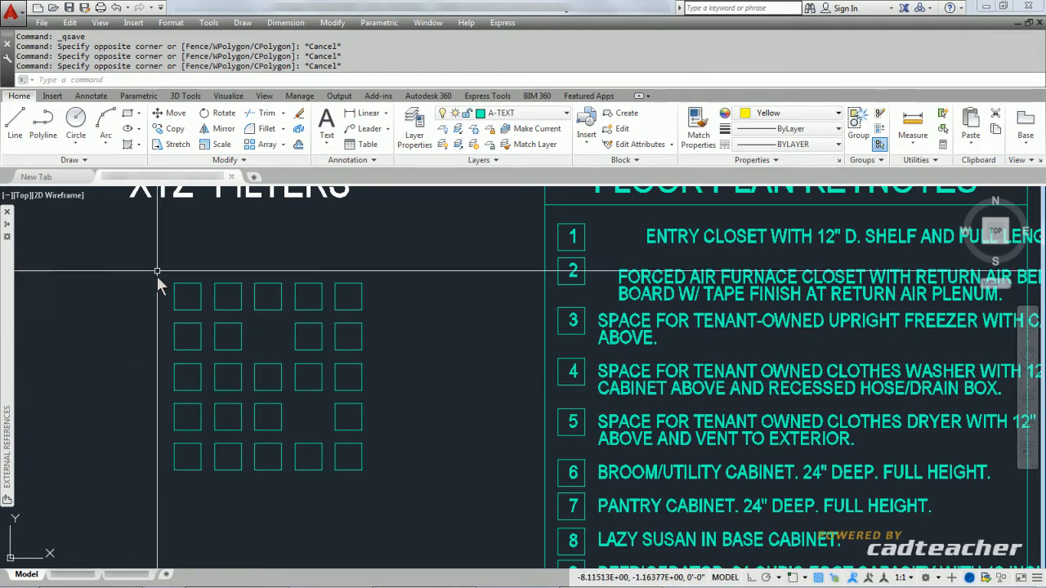
left_click(158, 247)
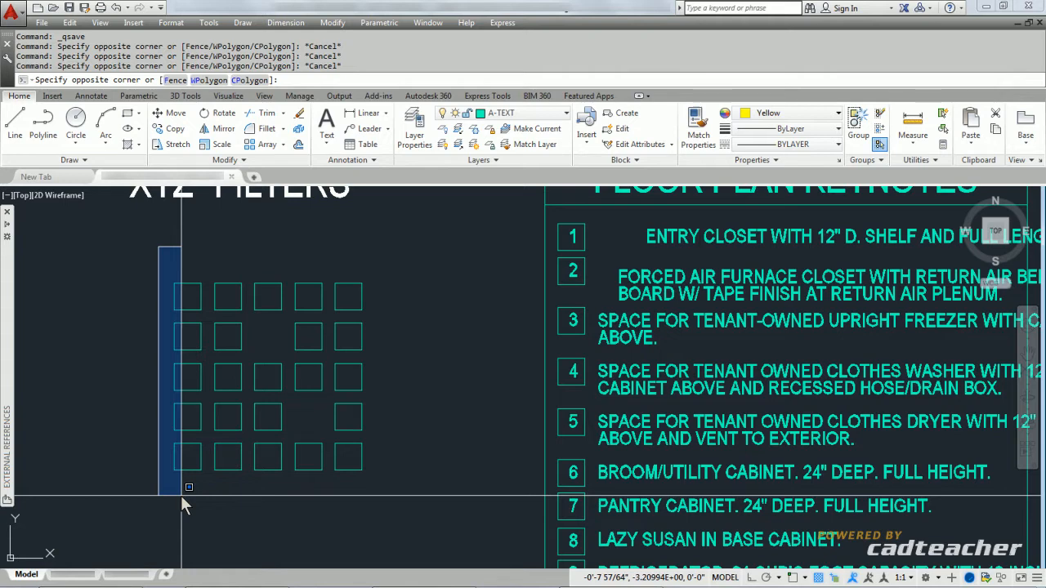
key("Escape")
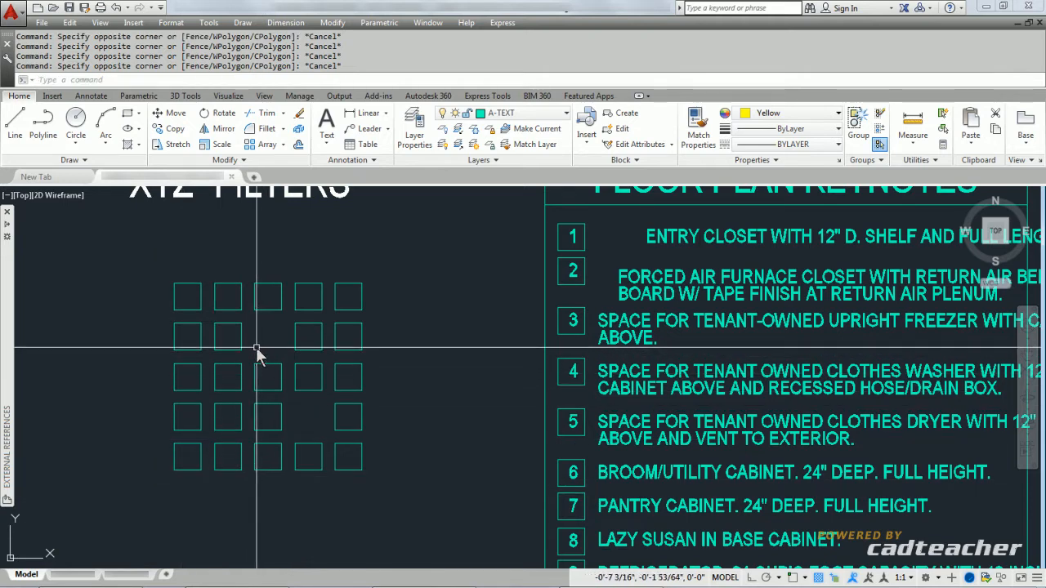
- Examine the third column and second row that line up with the missing square
key("ctrl")
key("ctrl")
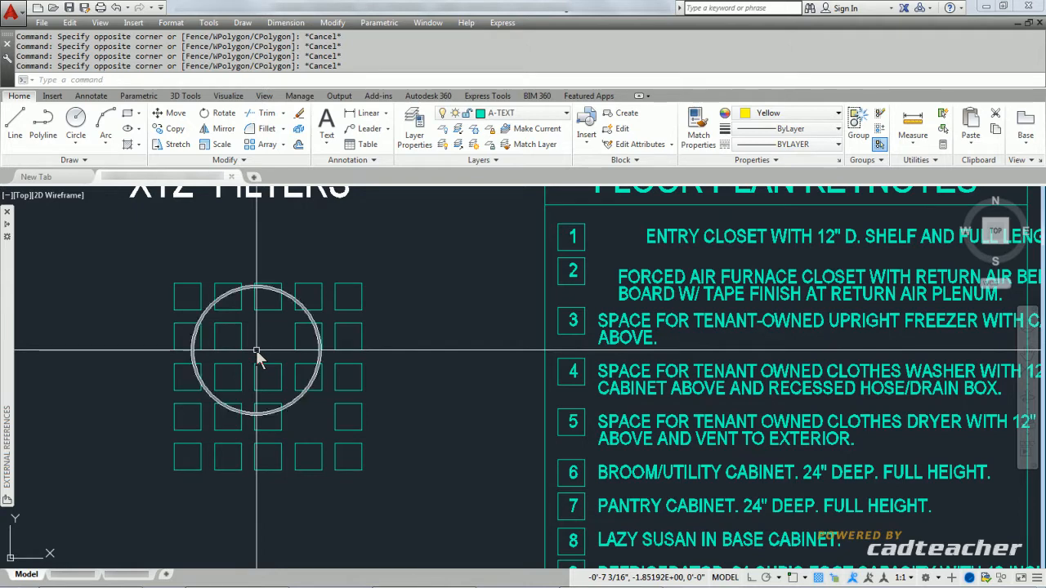
key("ctrl")
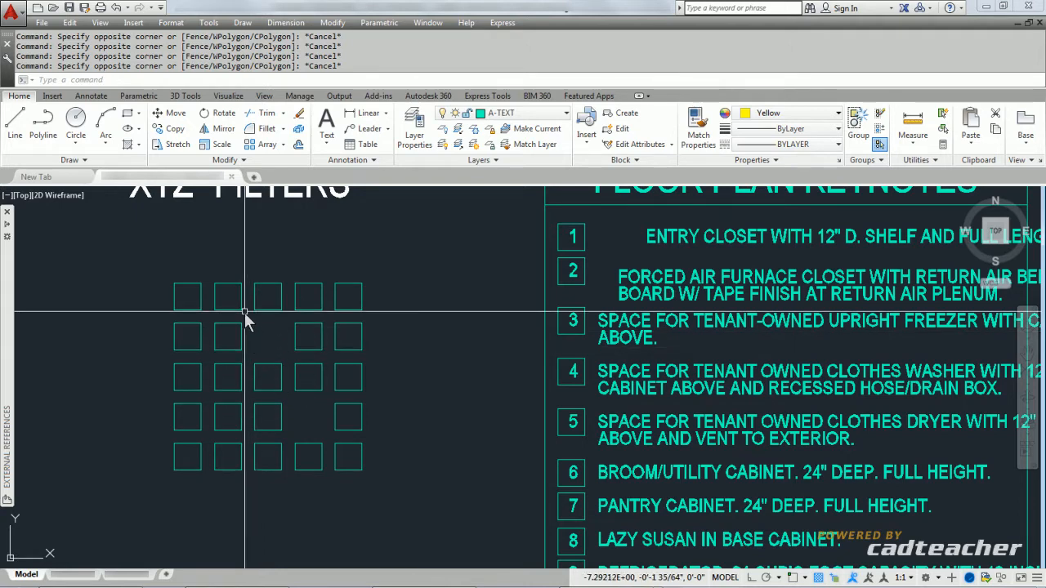
left_click(257, 257)
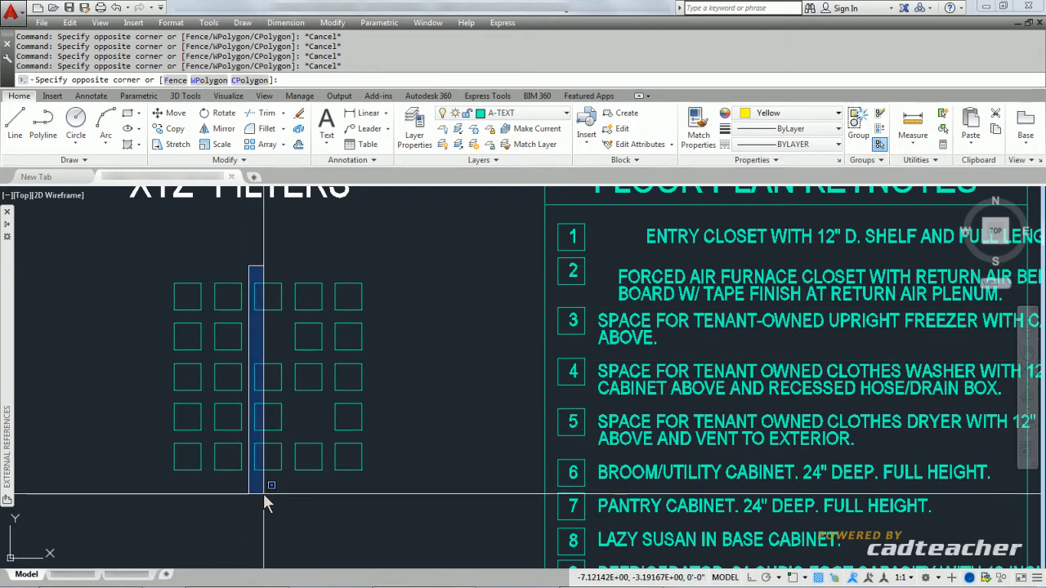
key("Escape")
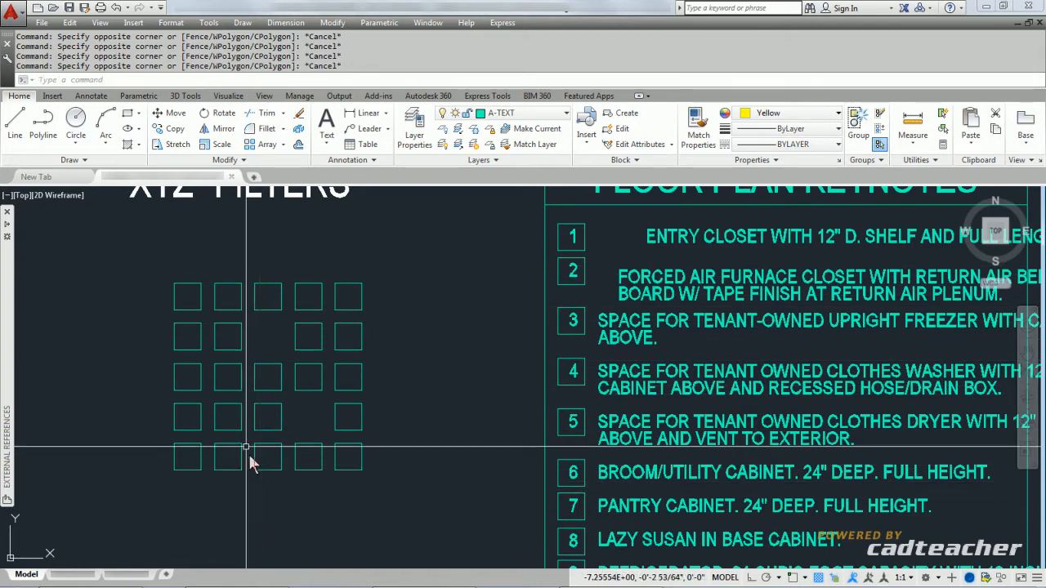
left_click(147, 344)
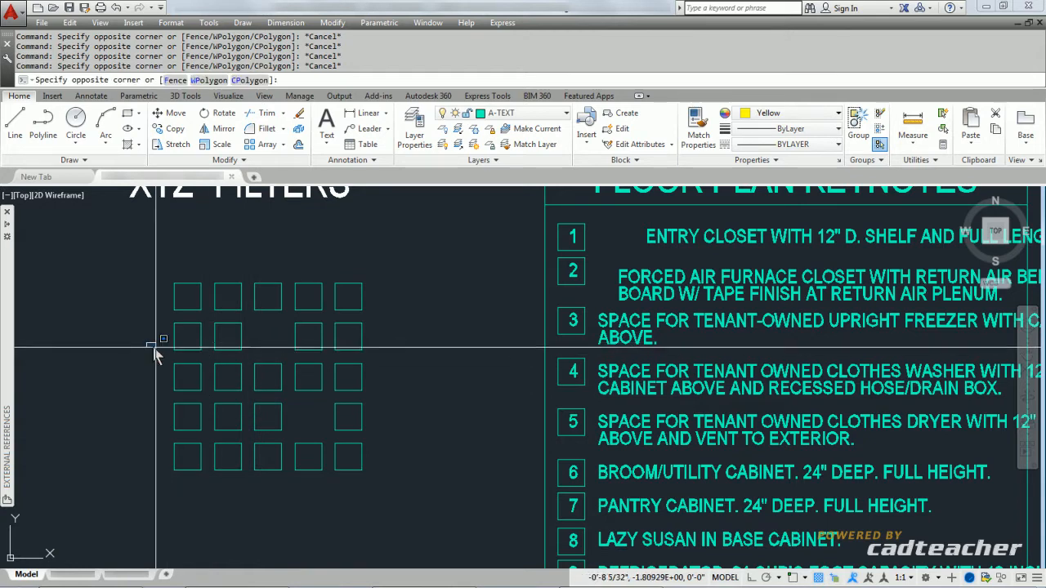
left_click(373, 355)
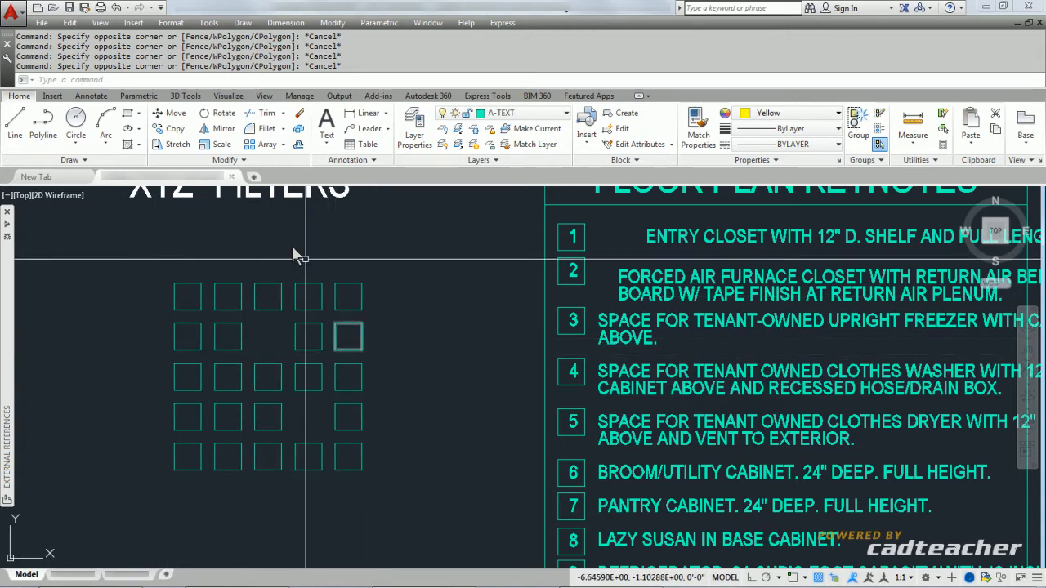
- Start a rectangle in the second-row gap, taking its lower-left corner's X from the square below and its YZ from the left neighbour's lower-right endpoint
left_click(131, 117)
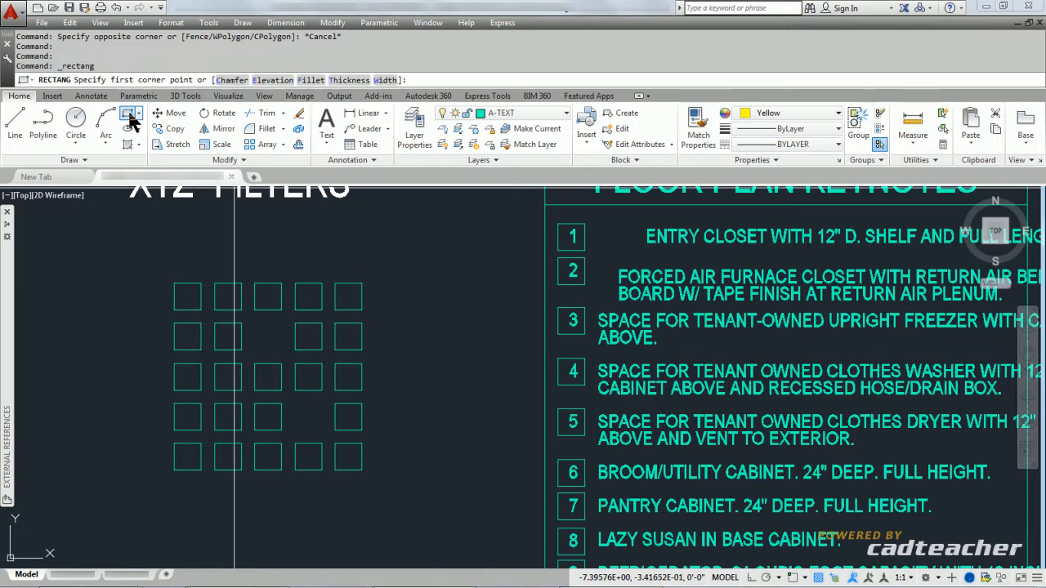
right_click(256, 353, "shift")
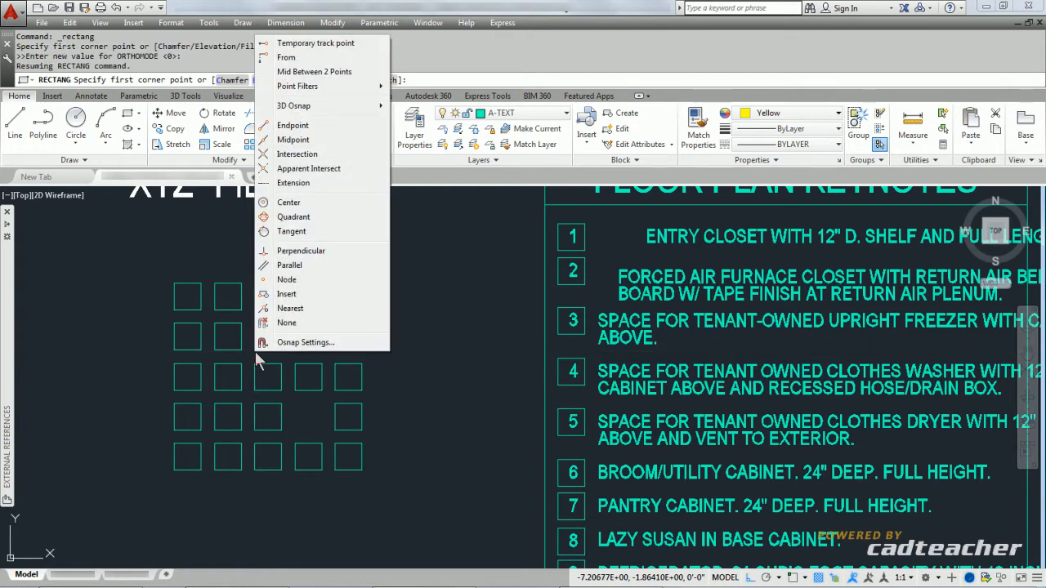
mouse_move(286, 88)
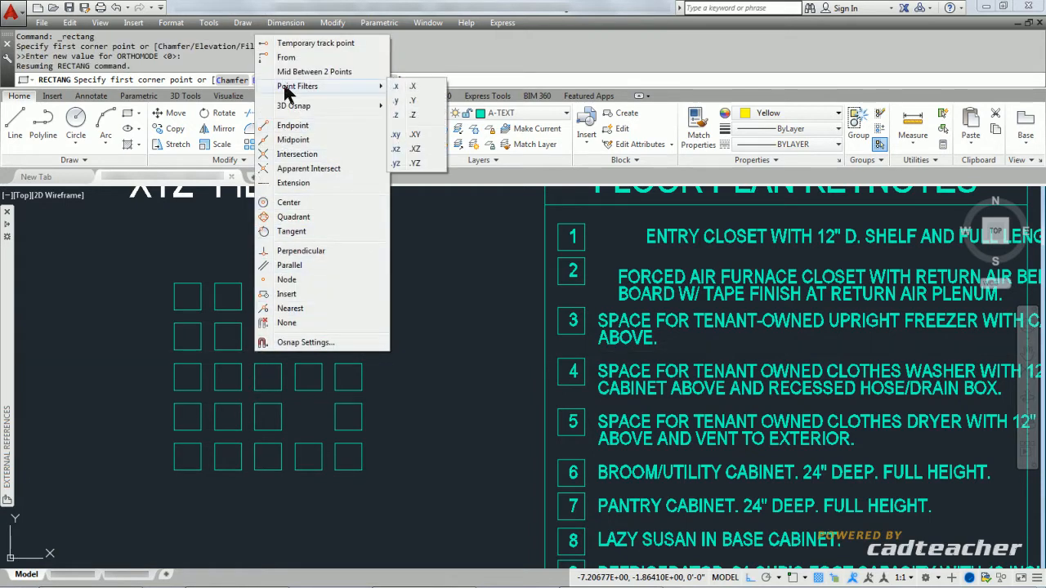
left_click(413, 85)
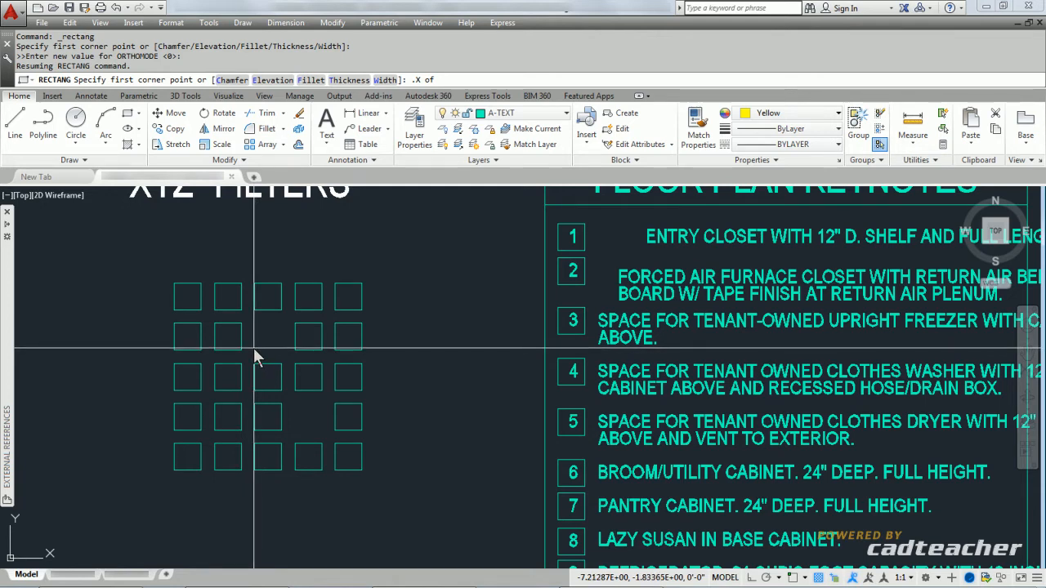
right_click(253, 347, "shift")
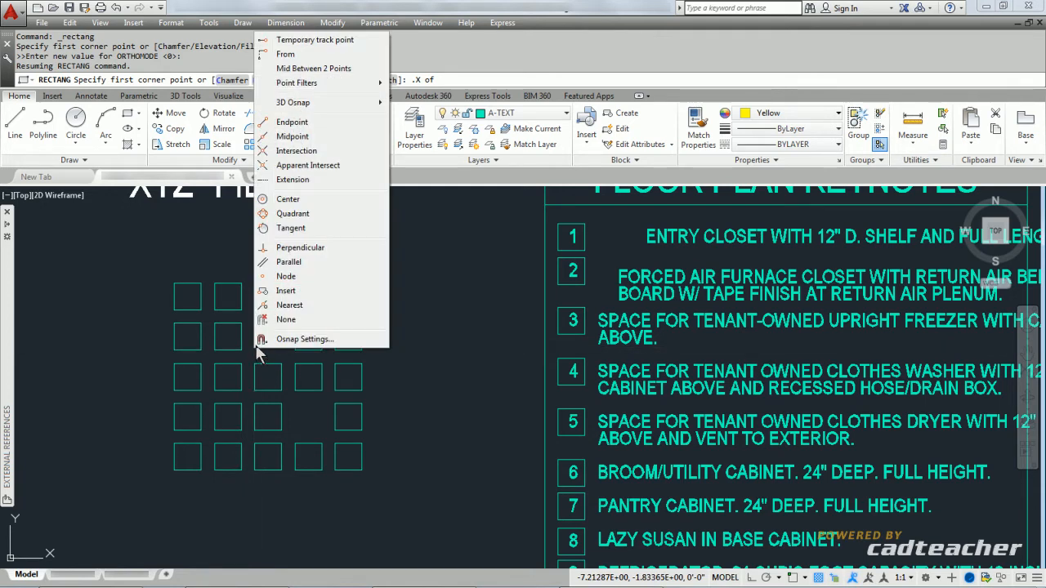
left_click(287, 122)
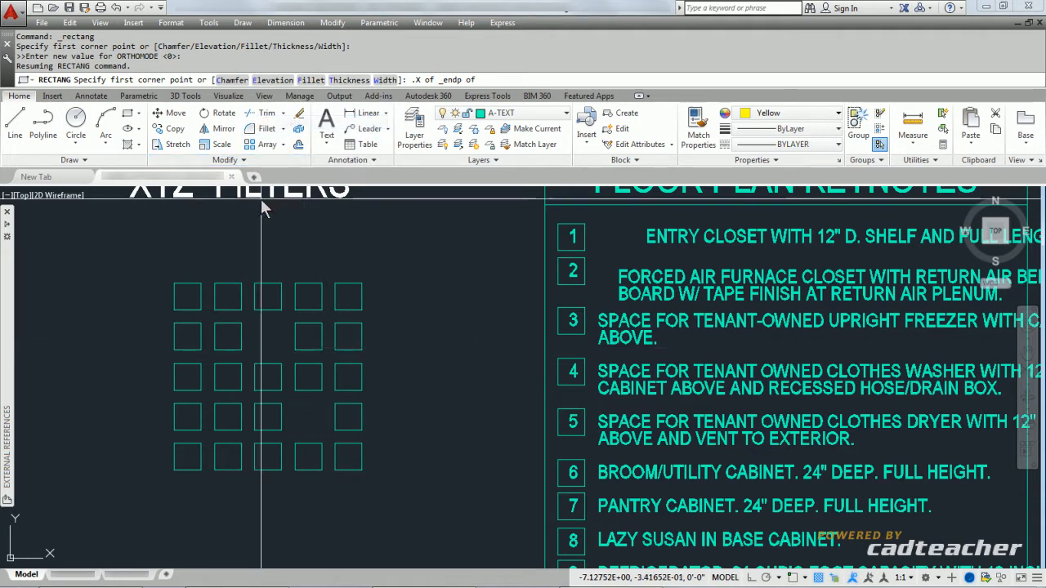
left_click(254, 364)
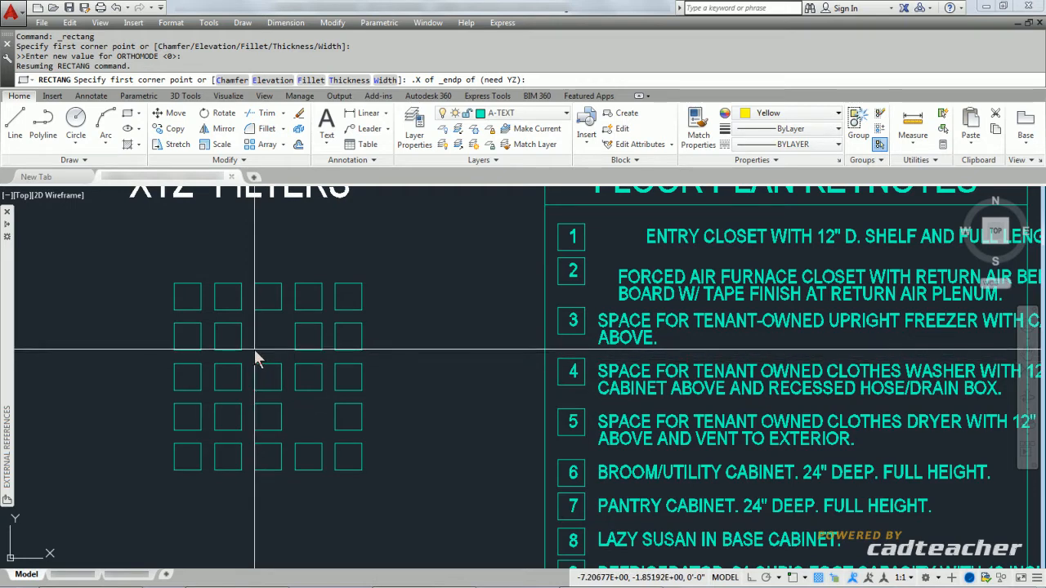
right_click(254, 349, "shift")
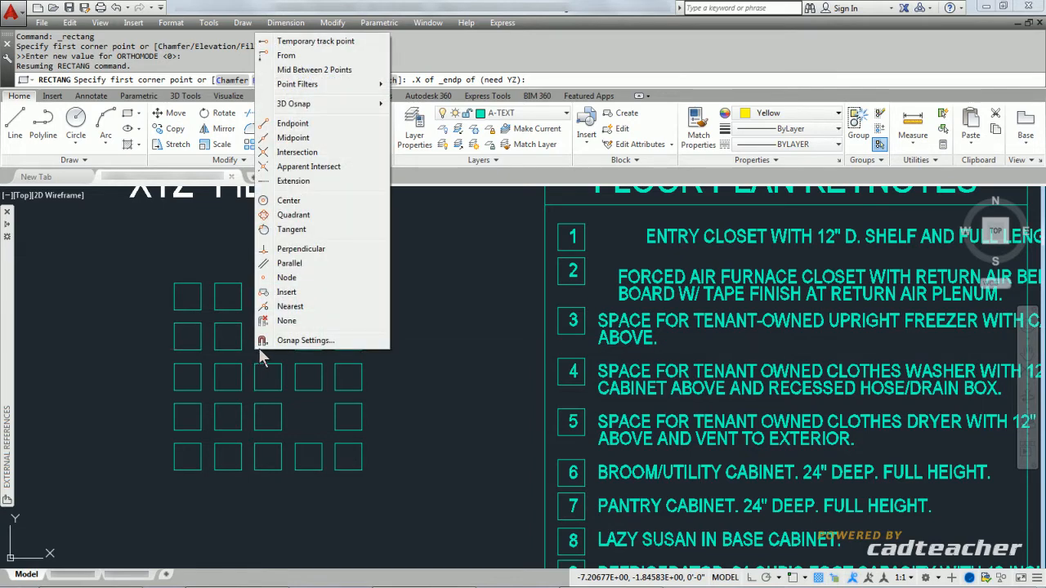
left_click(294, 123)
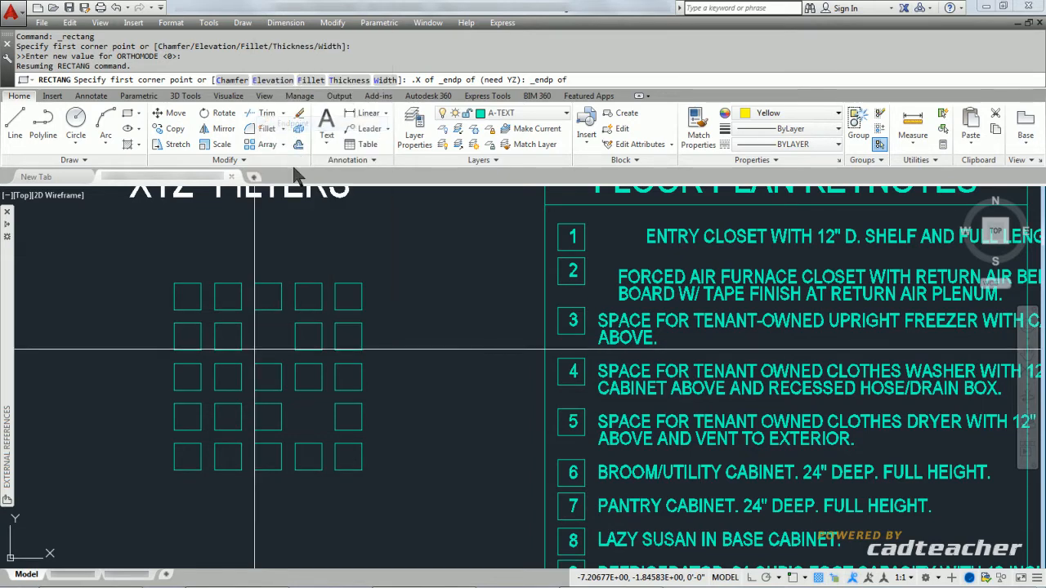
left_click(241, 352)
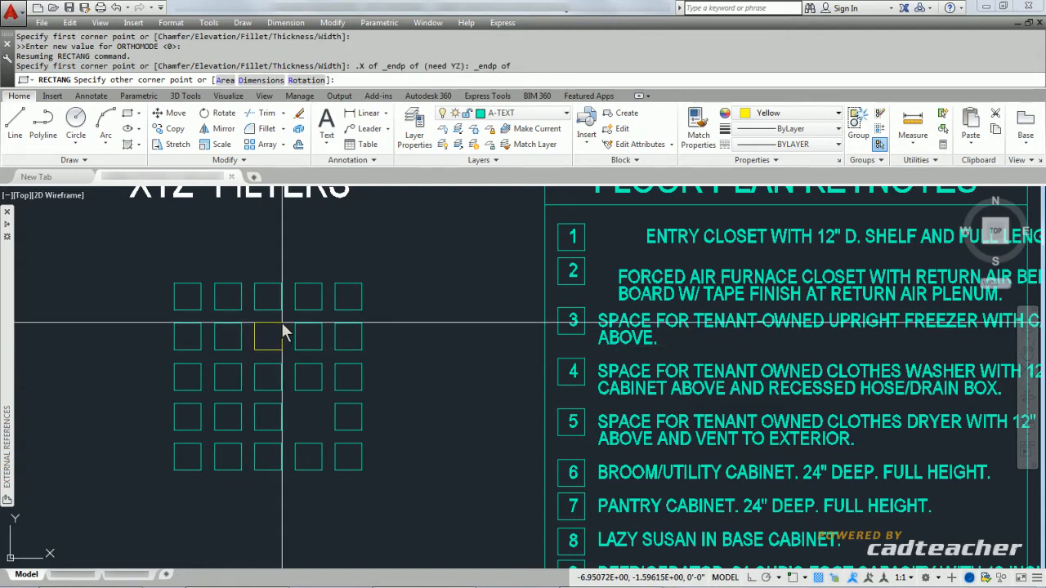
- Finish the second-row square, filtering the opposite corner's X from the square above's lower-right endpoint and its Y from the second row's top edge
right_click(281, 322, "shift")
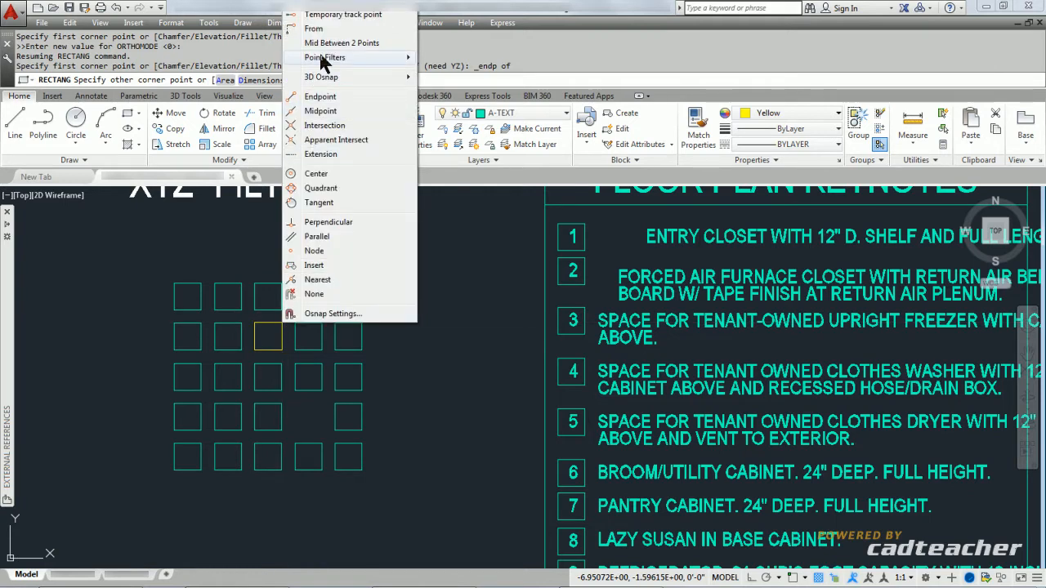
mouse_move(384, 58)
left_click(437, 59)
right_click(287, 239, "shift")
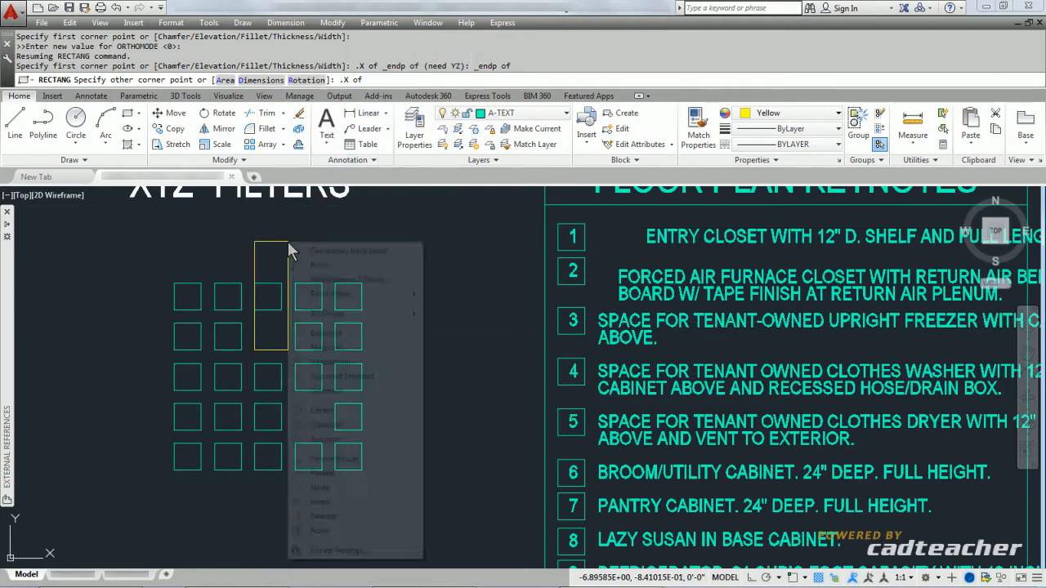
left_click(324, 333)
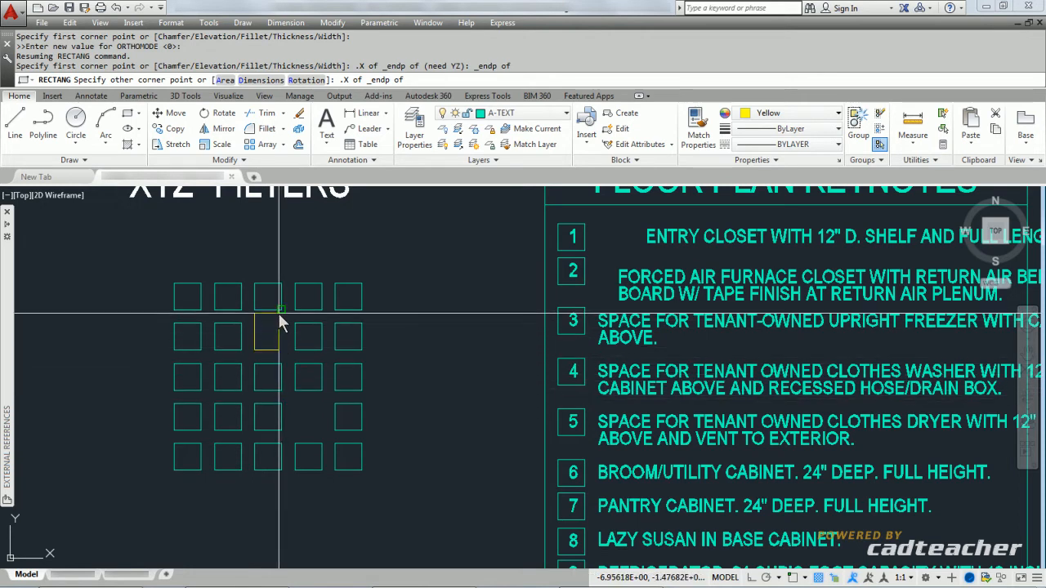
left_click(278, 314)
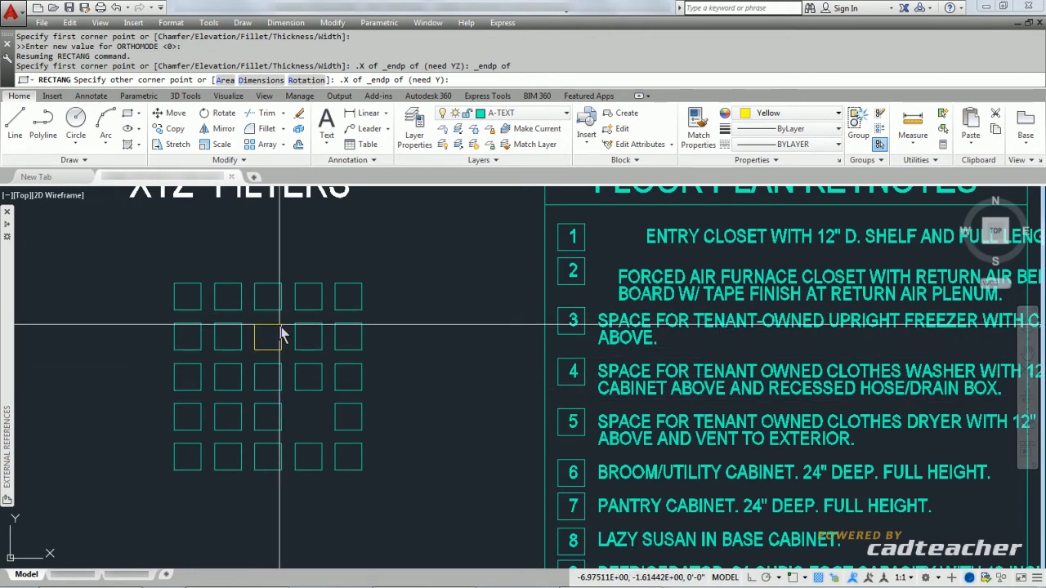
right_click(279, 327, "shift")
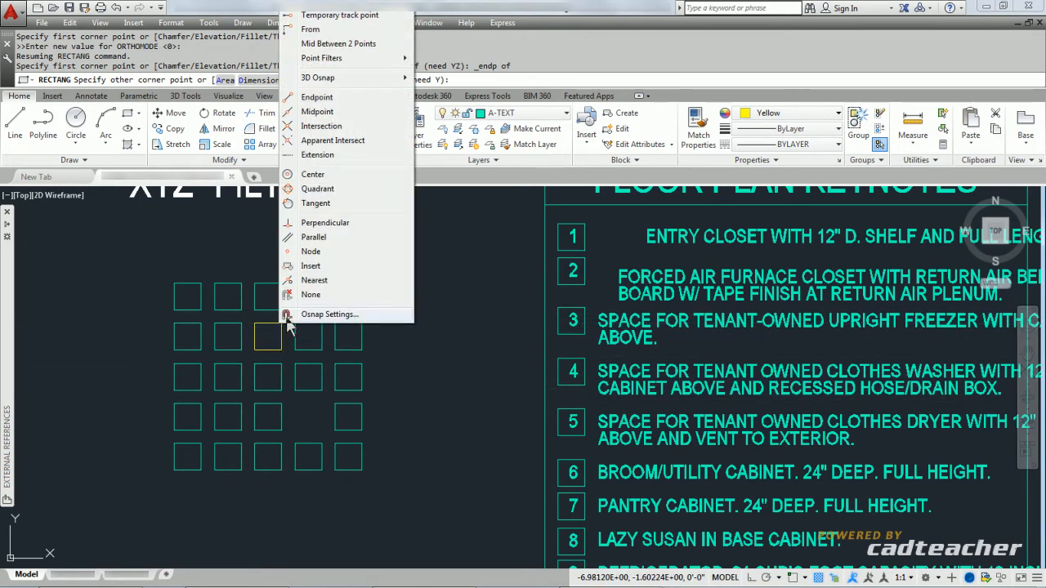
left_click(317, 97)
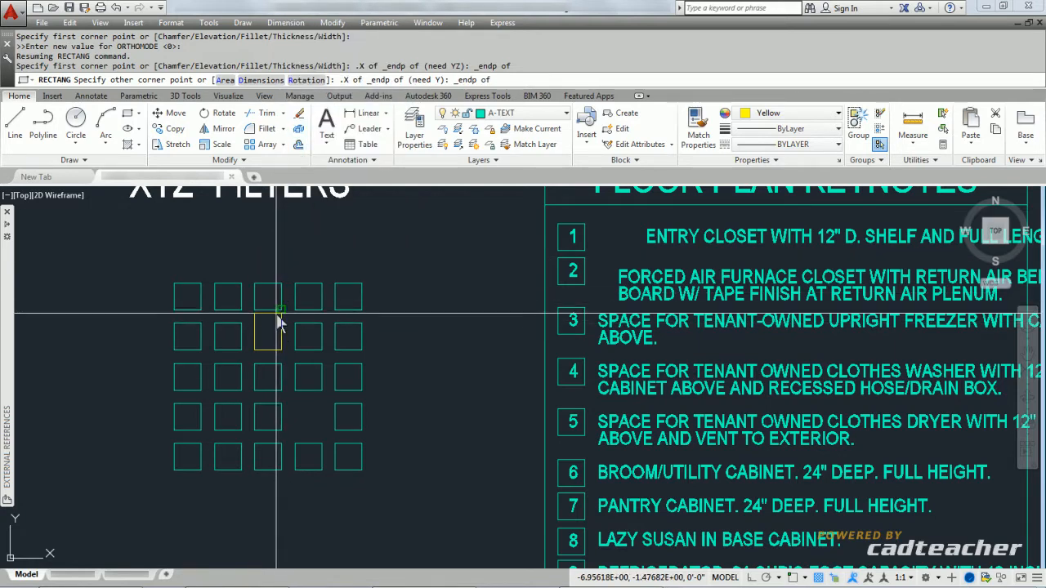
left_click(279, 335)
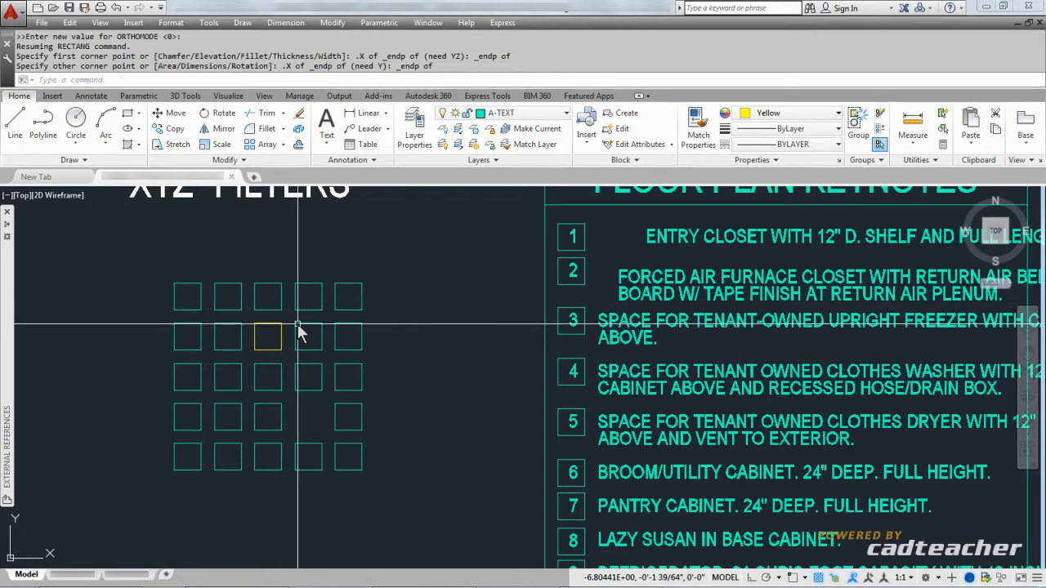
- Start a rectangle in the fourth-row gap, filtering X from the square above's lower-left endpoint and YZ from a lower endpoint of the third-column square
middle_click_drag(419, 484, 427, 401)
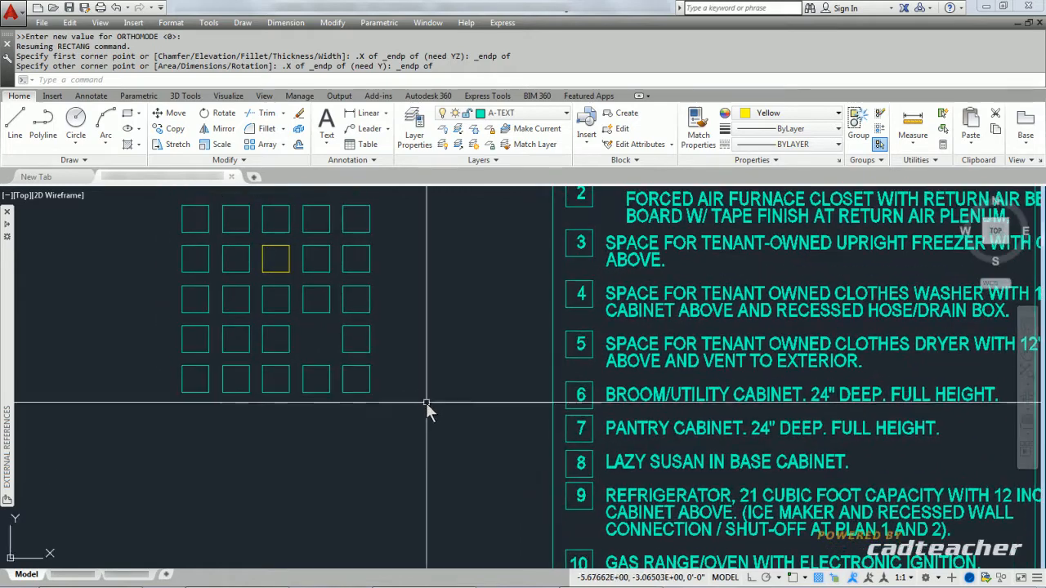
scroll(342, 402, "up", 2)
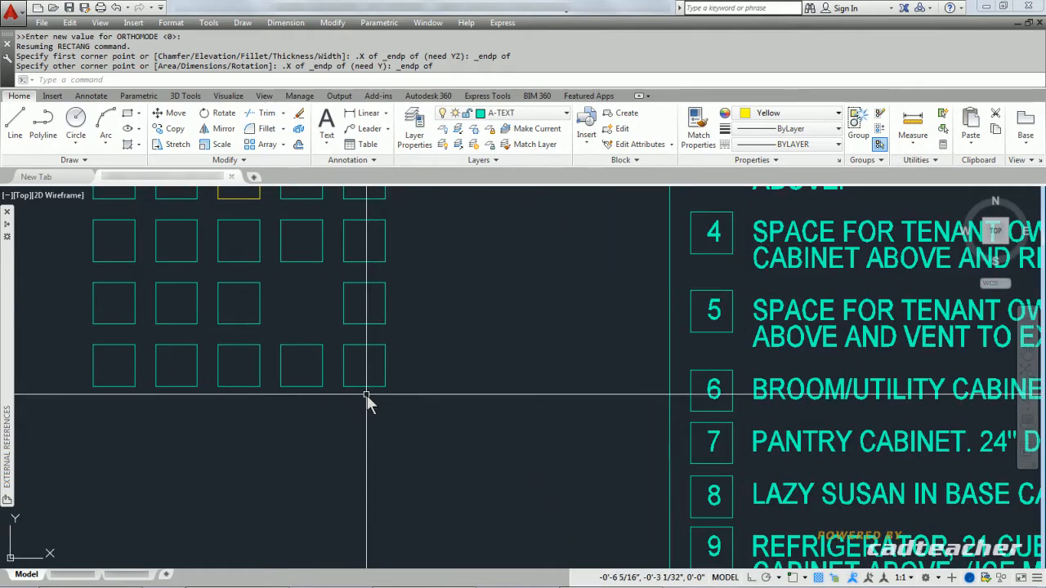
left_click(127, 128)
right_click(278, 327, "shift")
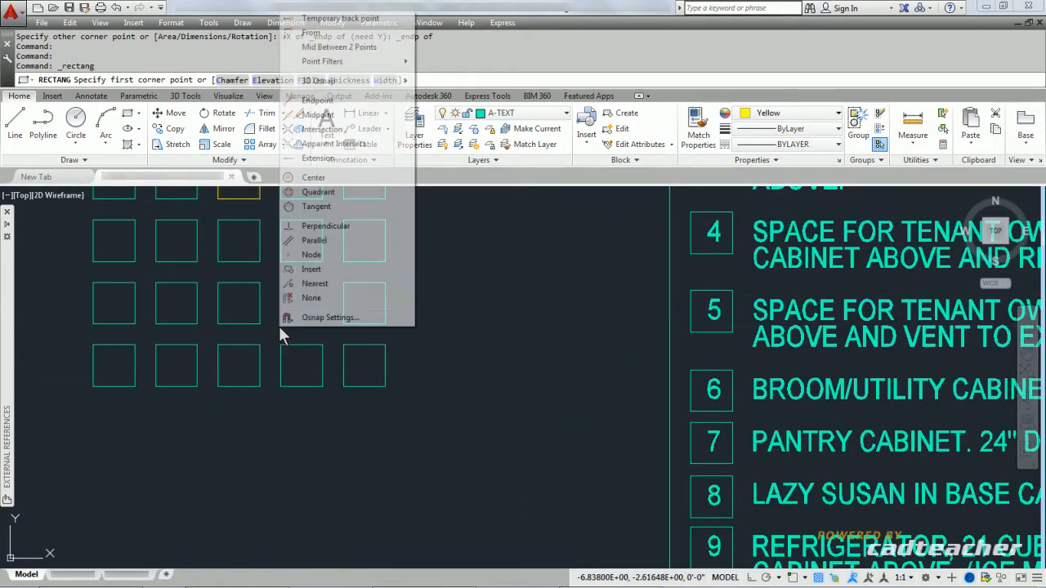
mouse_move(321, 63)
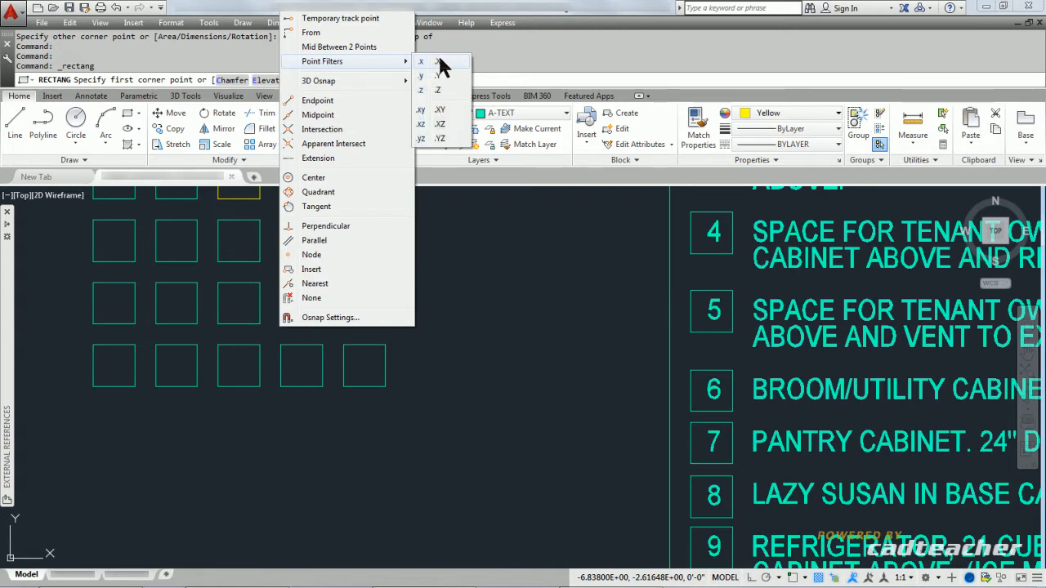
left_click(438, 61)
right_click(279, 328, "shift")
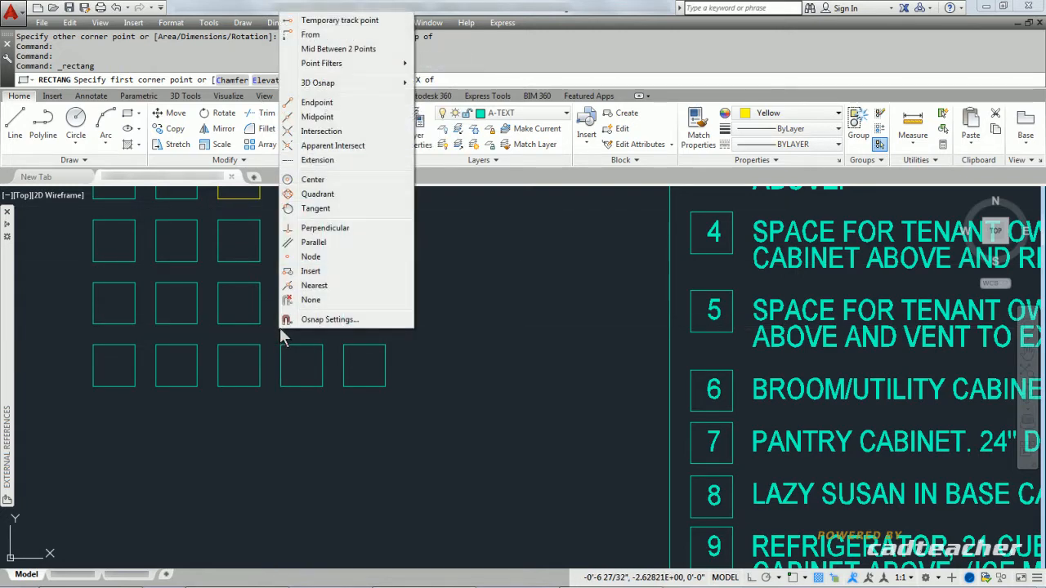
left_click(317, 103)
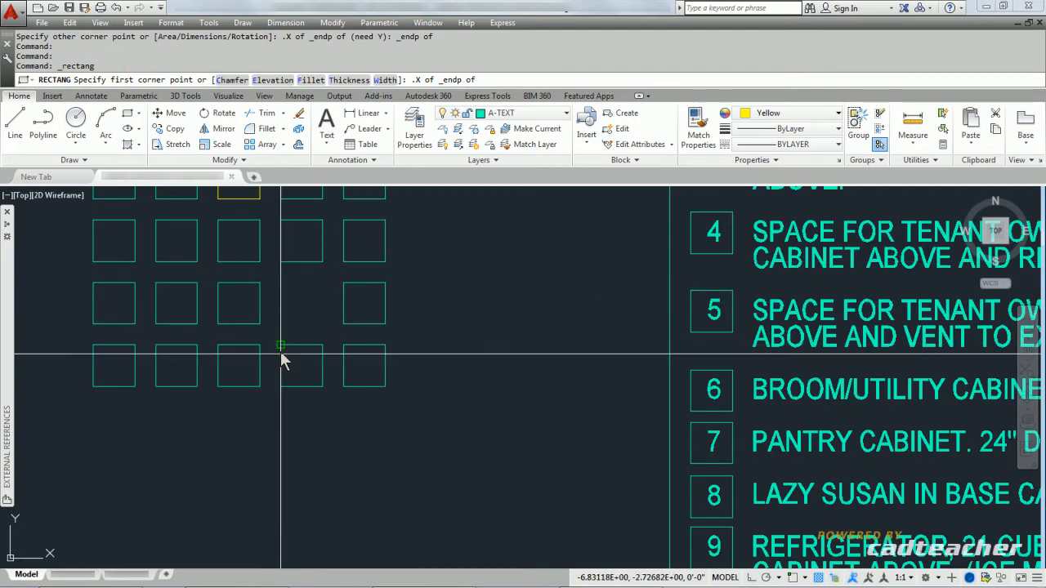
left_click(280, 265)
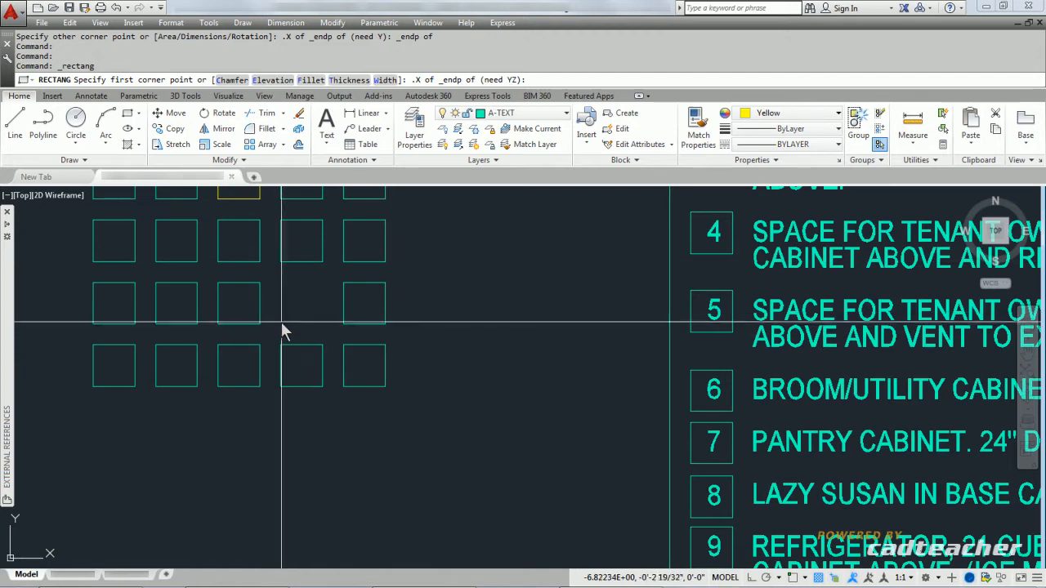
right_click(279, 327, "shift")
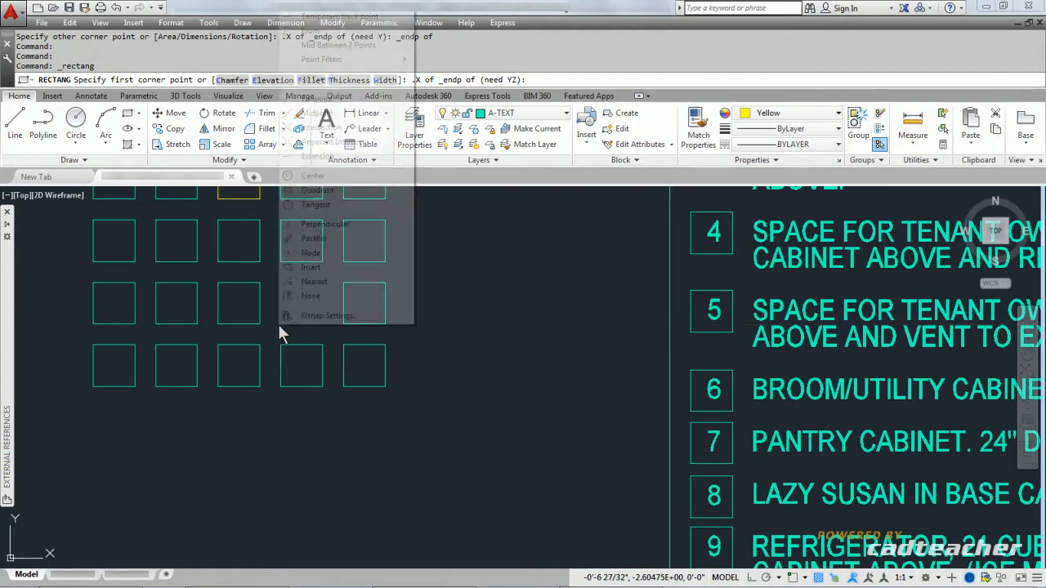
left_click(316, 100)
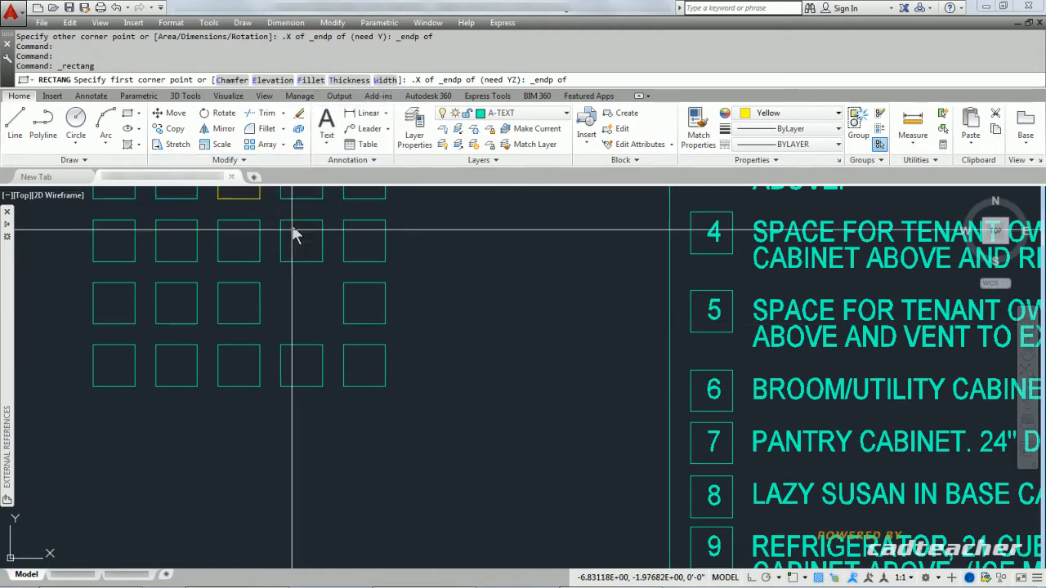
left_click(222, 325)
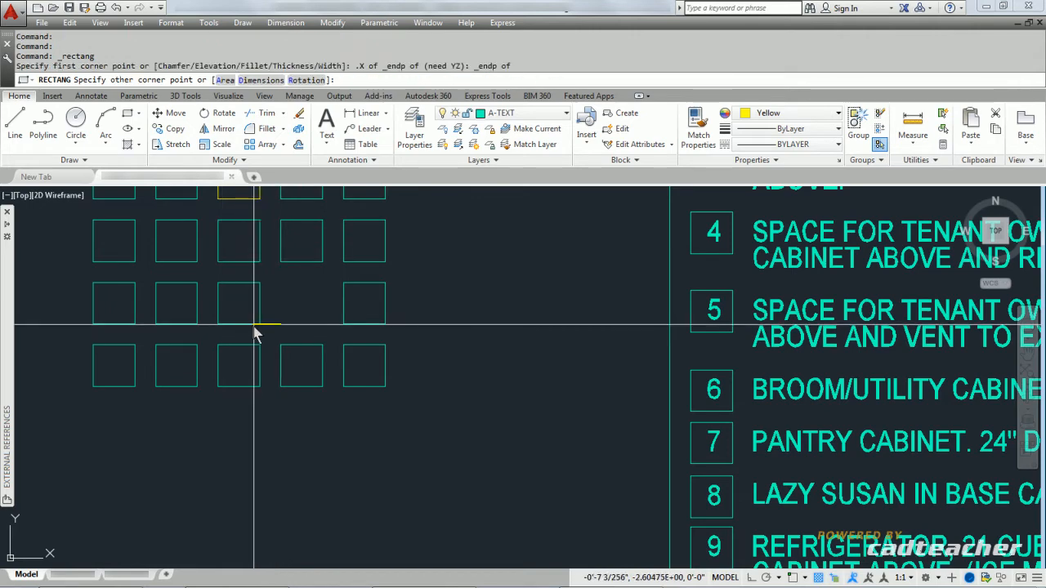
- Finish the fourth-row square, filtering the opposite corner's X from the square above's lower-right endpoint and Y from the fifth-column square's upper-left endpoint
right_click(322, 281, "shift")
mouse_move(350, 322)
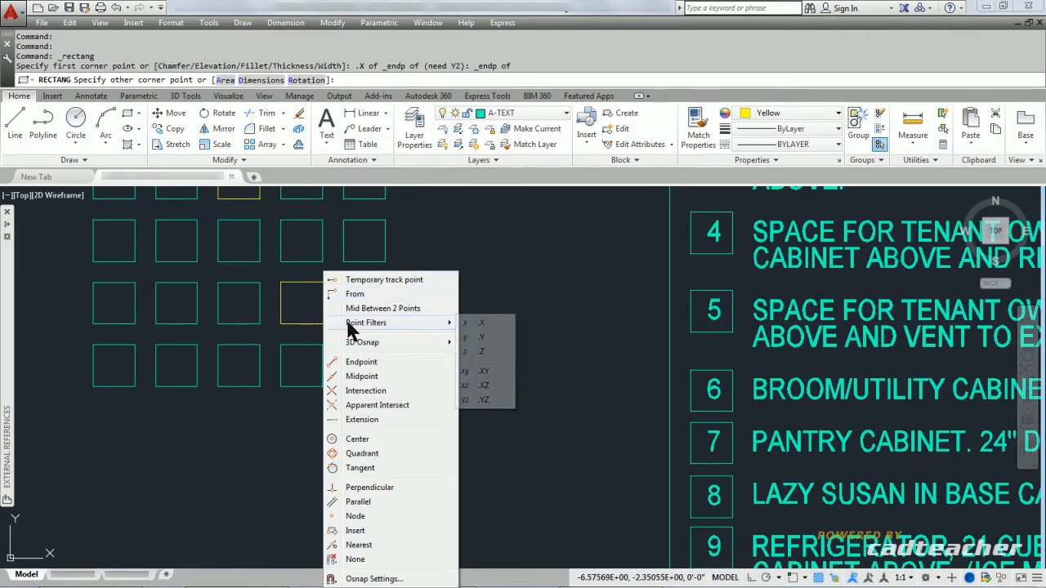
left_click(480, 328)
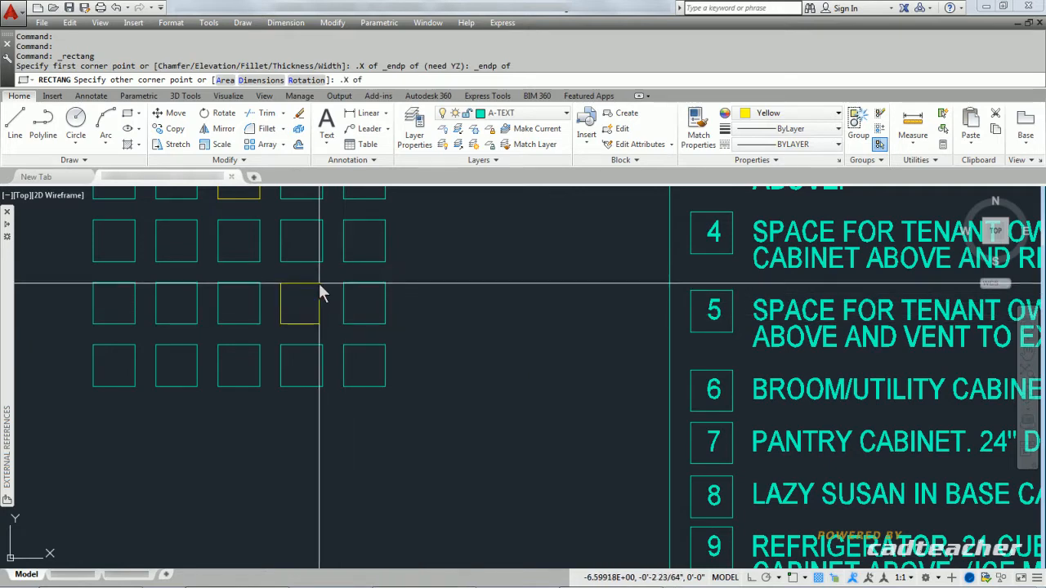
right_click(320, 282, "shift")
left_click(350, 364)
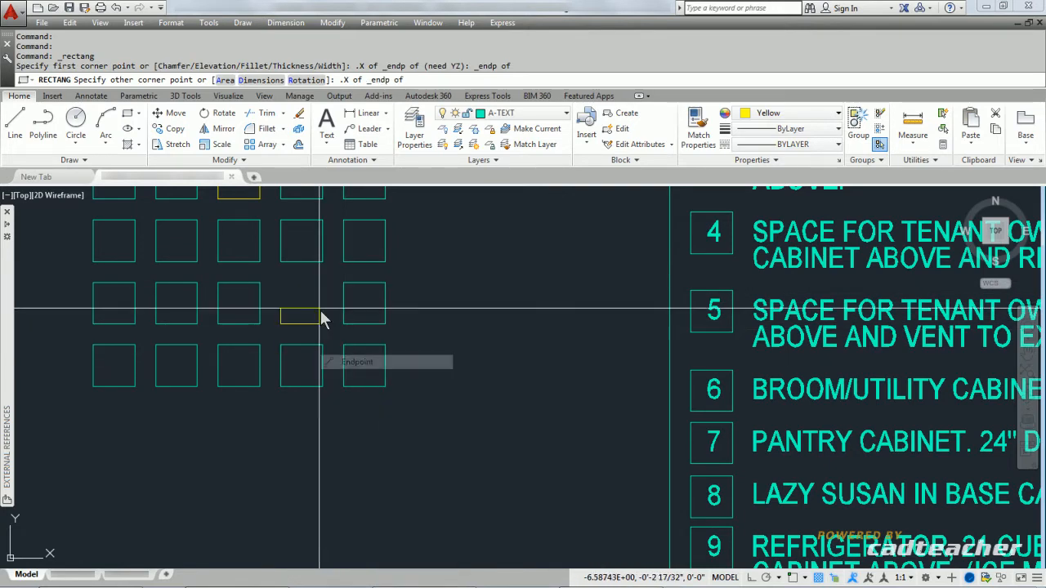
left_click(322, 261)
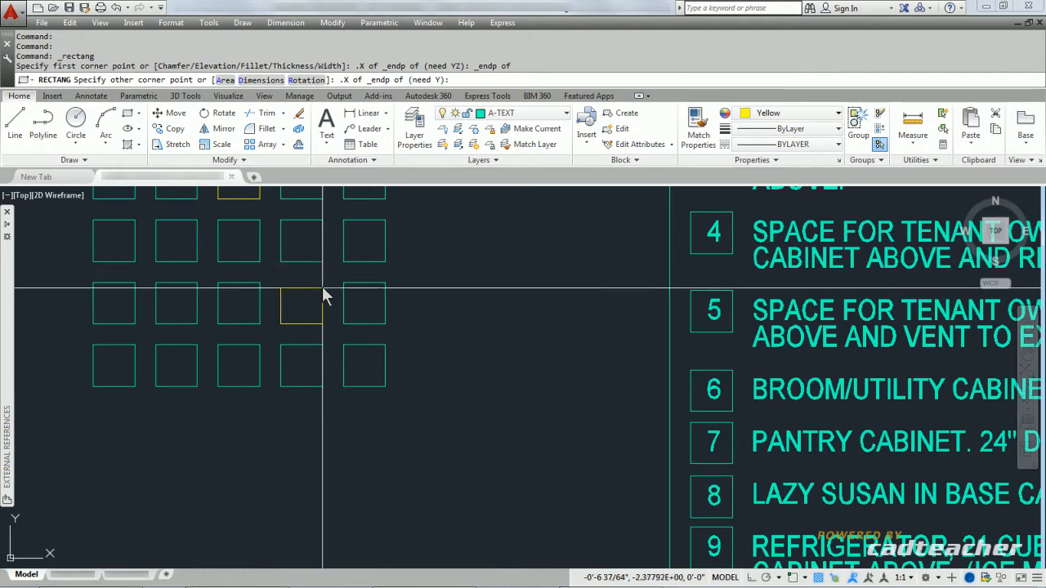
right_click(322, 286, "shift")
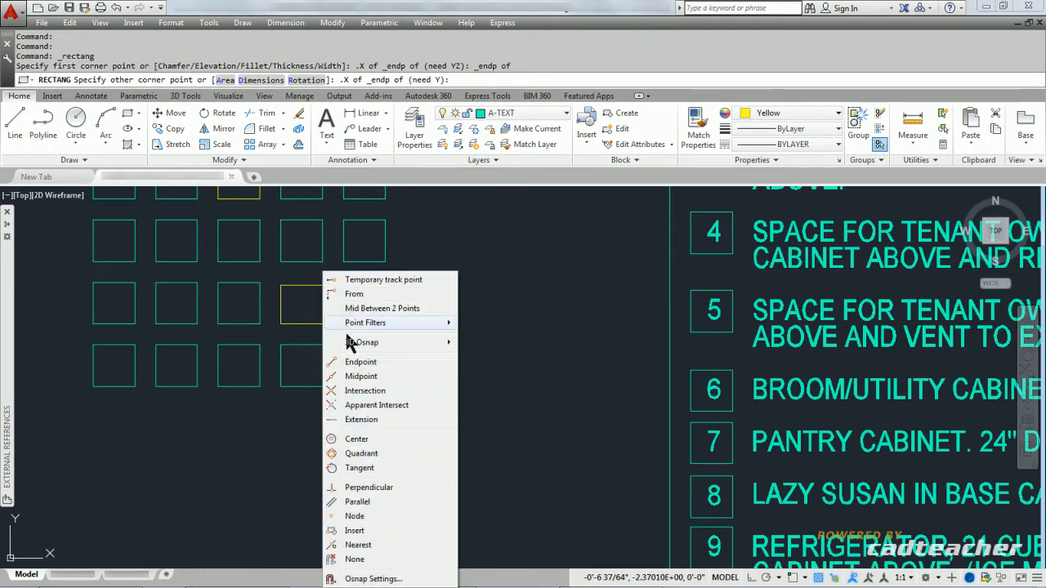
left_click(355, 364)
left_click(344, 286)
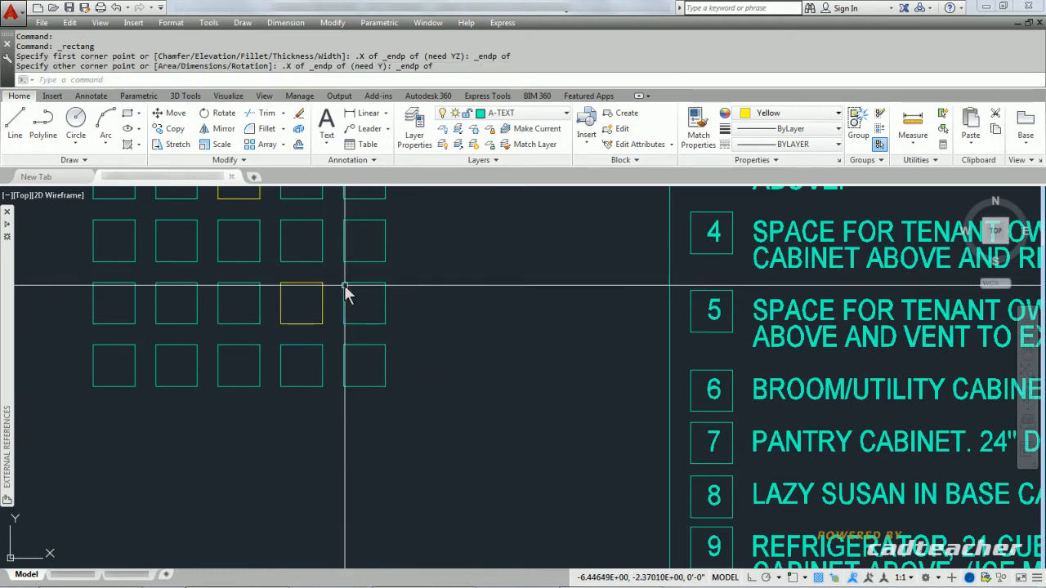
- Bring the FLOOR PLAN KEYNOTES list beside the completed grid of squares into view
scroll(532, 420, "down", 2)
scroll(630, 409, "up", 3)
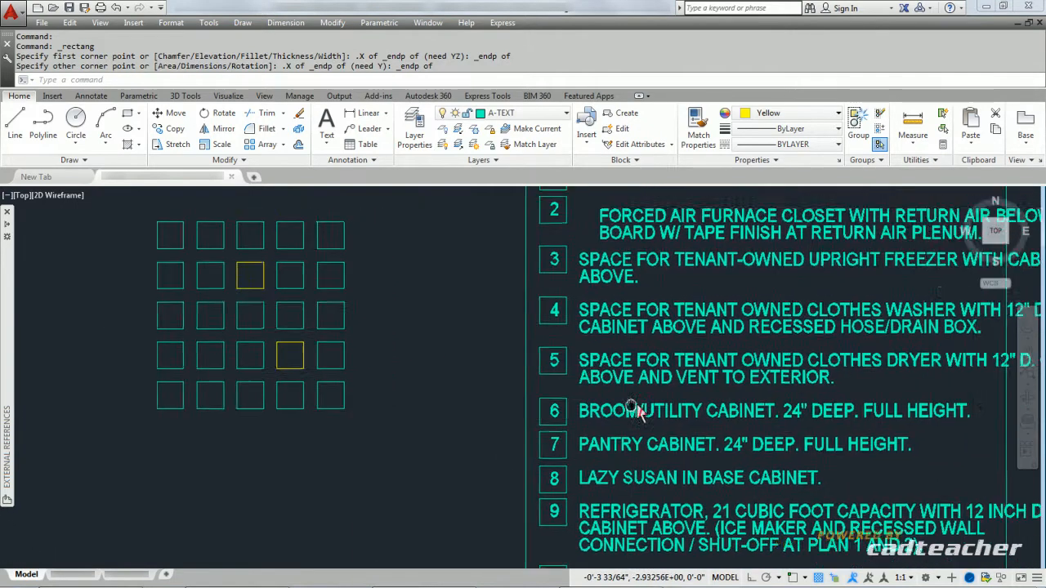
middle_click_drag(393, 464, 347, 462)
middle_click_drag(471, 375, 417, 380)
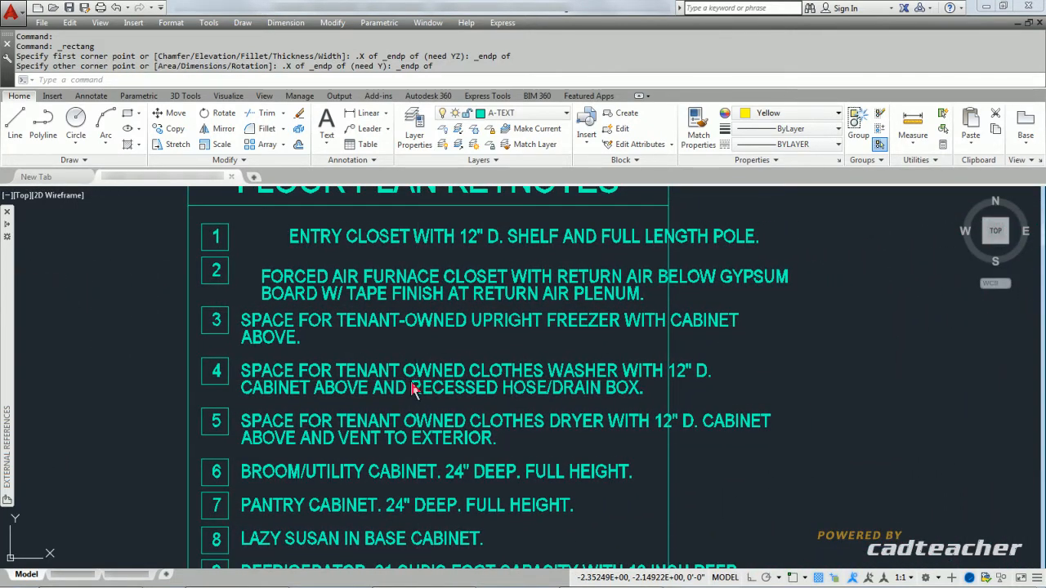
- Save the drawing and check the insertion grips of keynote texts 1 and 2 and of the numbers 1 to 3
key("ctrl+s")
left_click(311, 237)
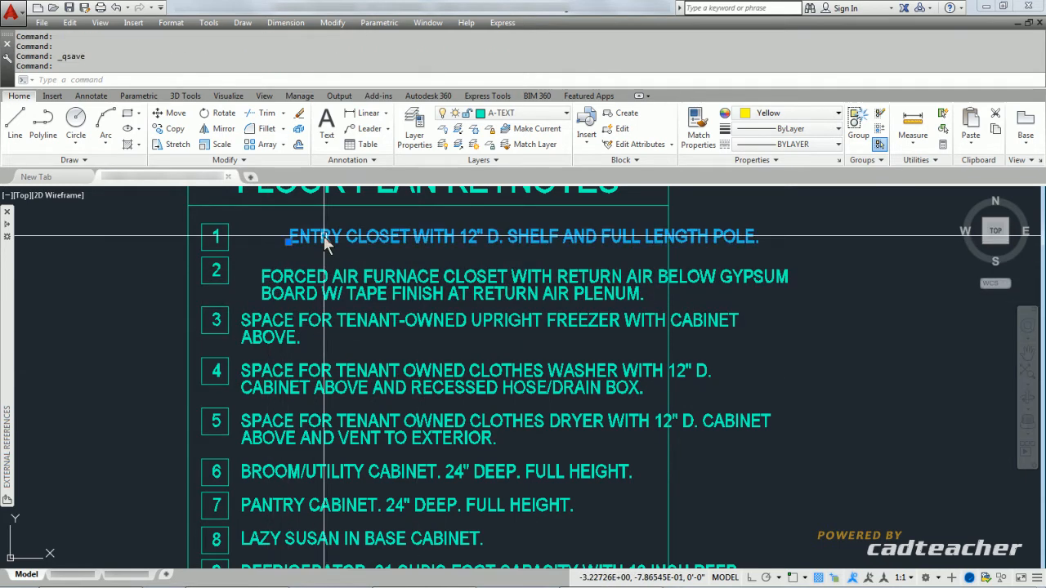
left_click(302, 279)
left_click(299, 296)
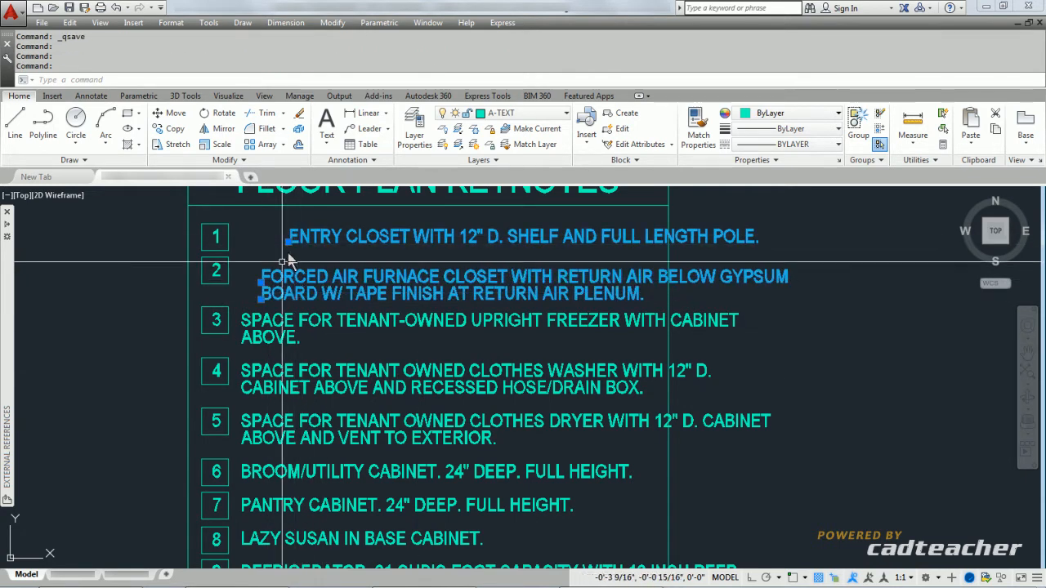
key("Escape")
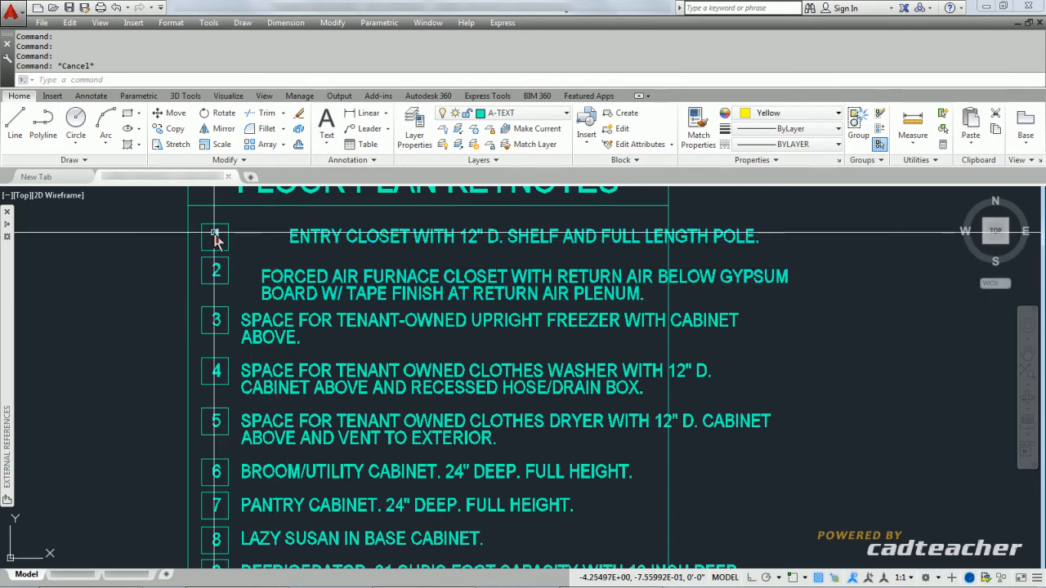
left_click(215, 238)
left_click(216, 272)
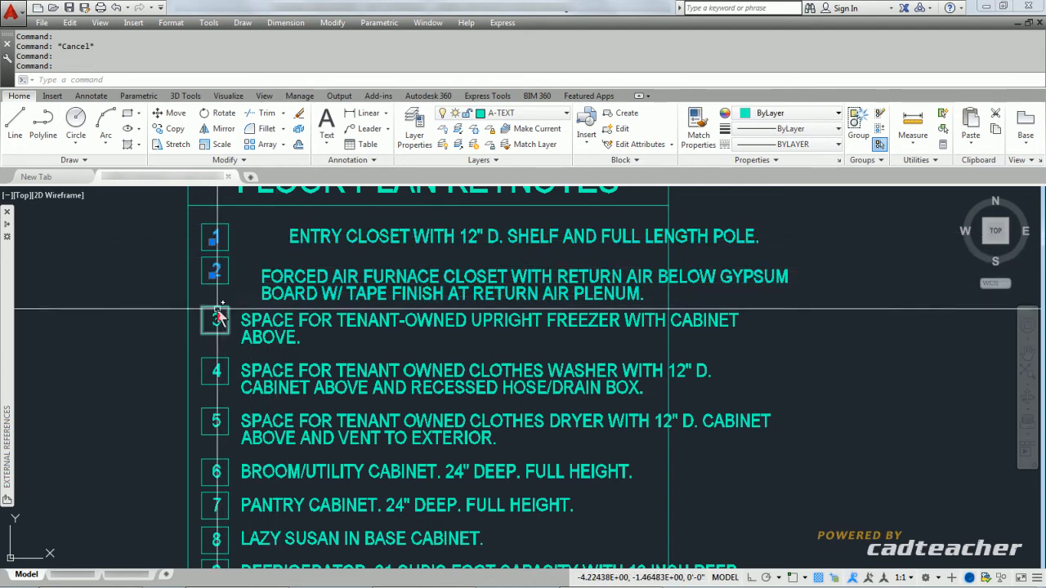
left_click(215, 318)
key("Escape")
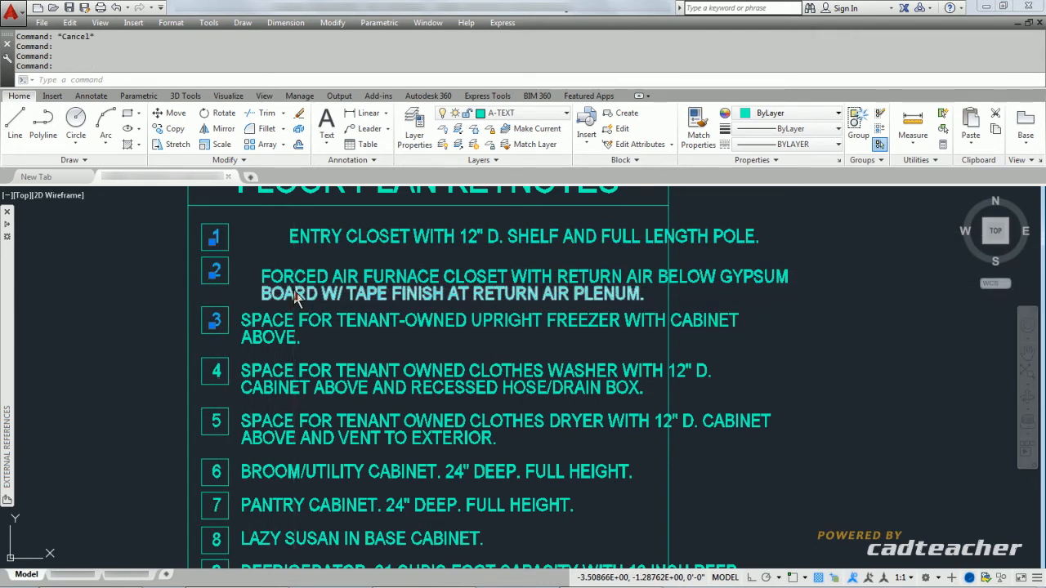
- Examine where the insertion point of keynote 1's text lies relative to keynote 3's text and the number 1
left_click(276, 223)
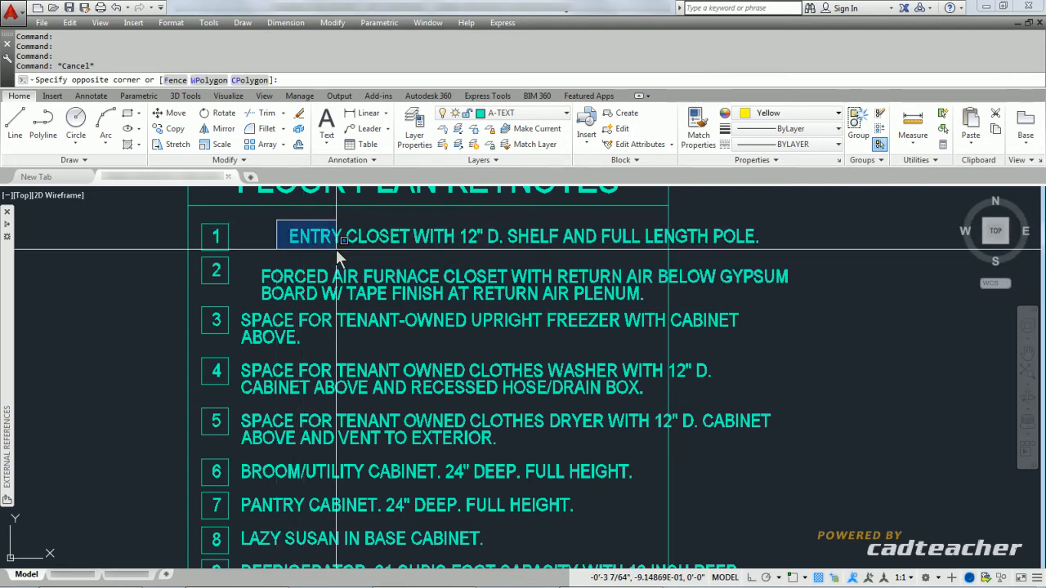
key("Escape")
left_click(294, 245)
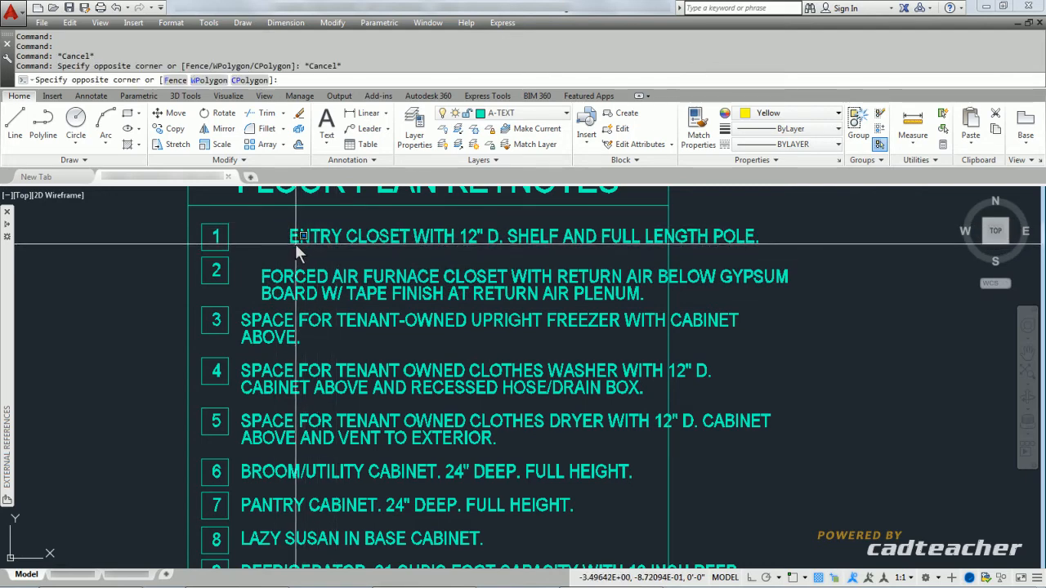
left_click(287, 242)
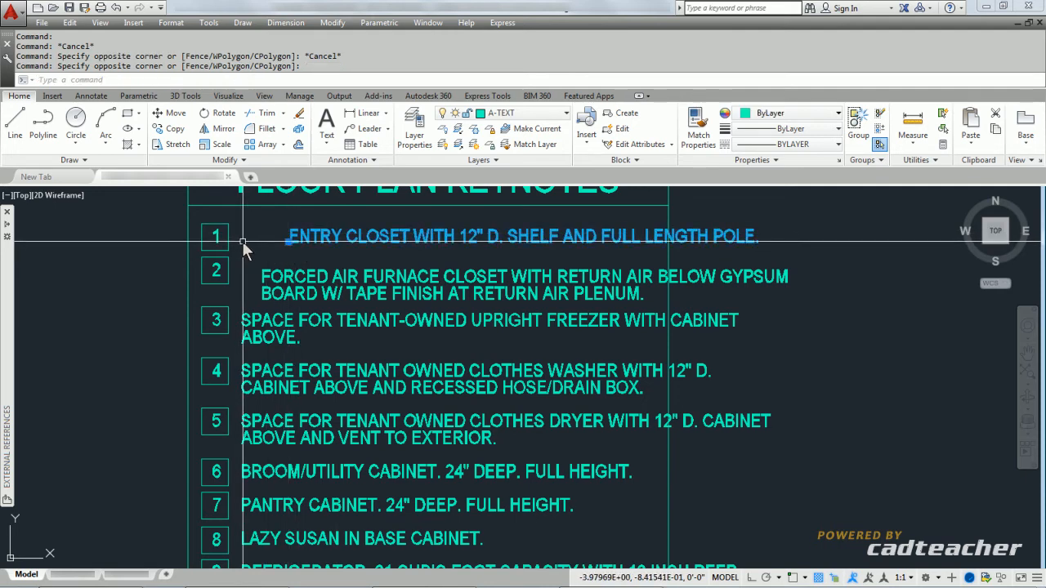
left_click(242, 318)
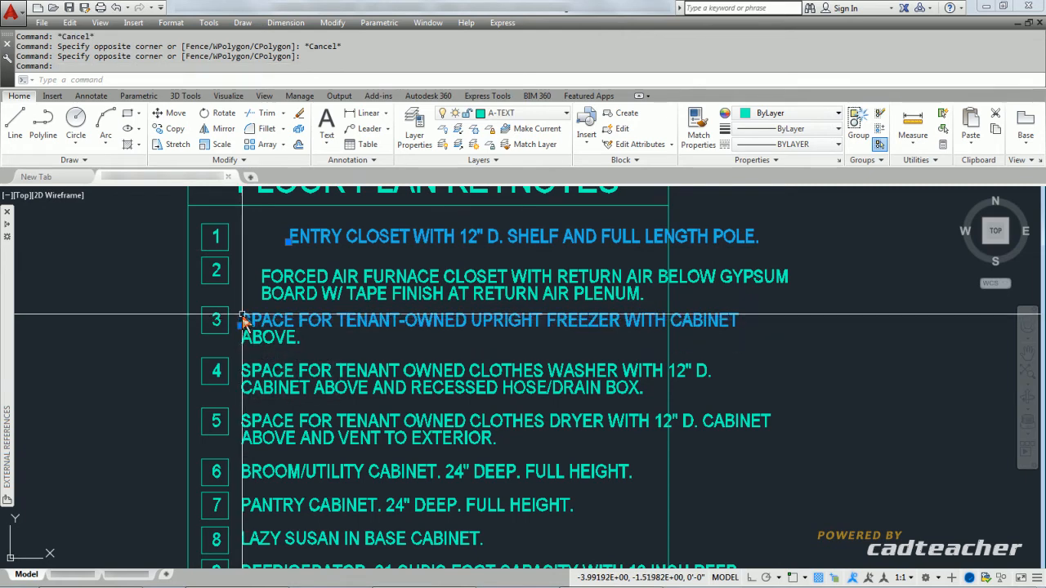
right_click(218, 241)
key("Escape")
key("Escape")
key("Escape")
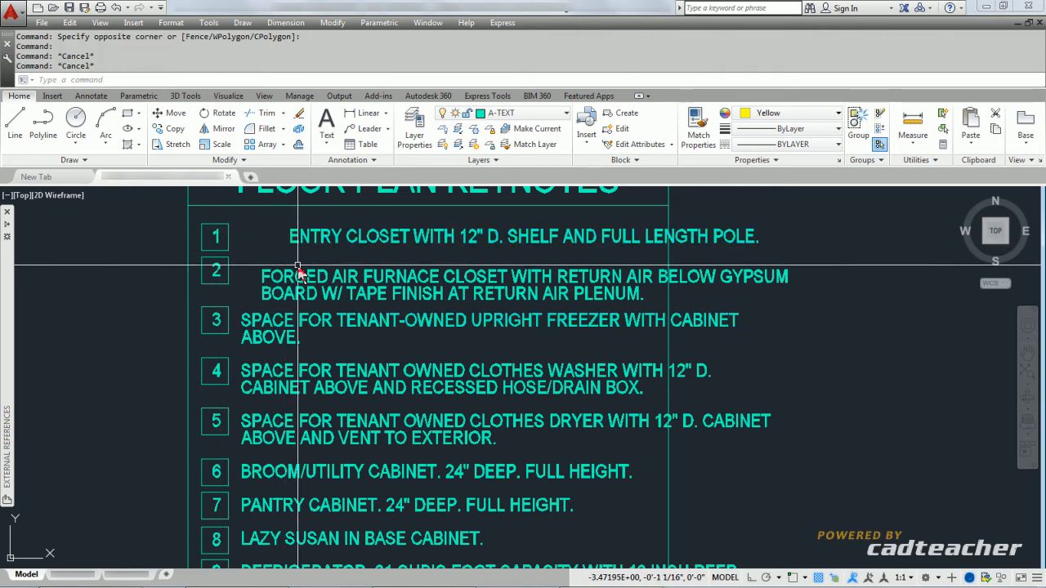
- Start moving keynote 1's ENTRY CLOSET text, using its own insertion point as the base point
left_click(177, 116)
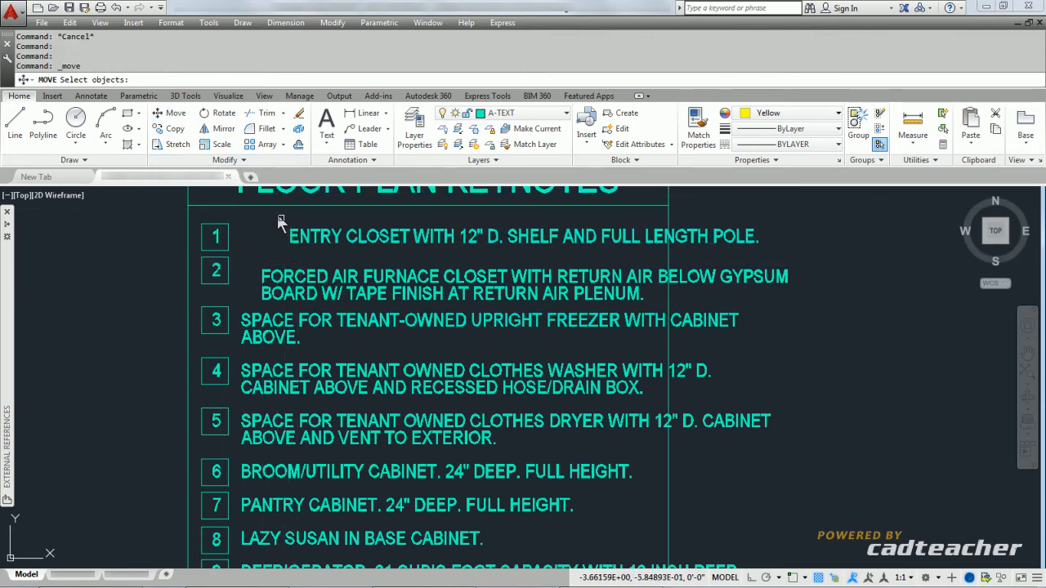
left_click(279, 237)
key("Return")
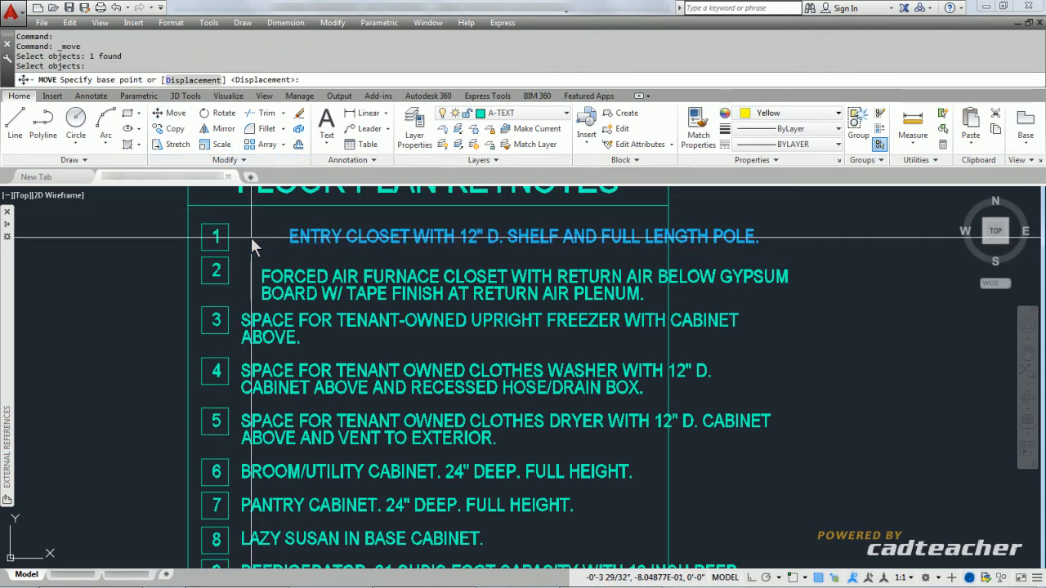
right_click(251, 238, "shift")
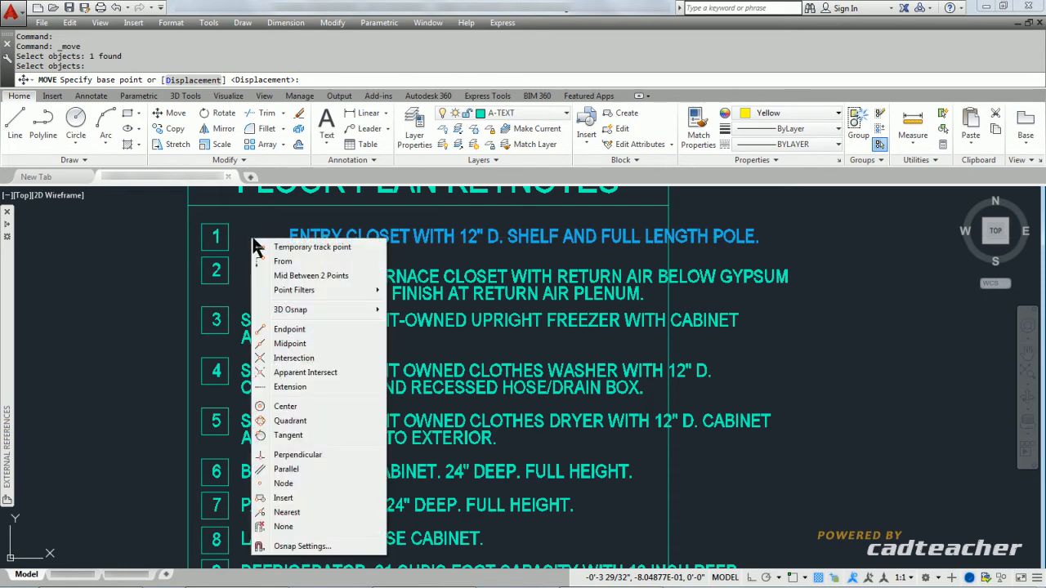
left_click(283, 499)
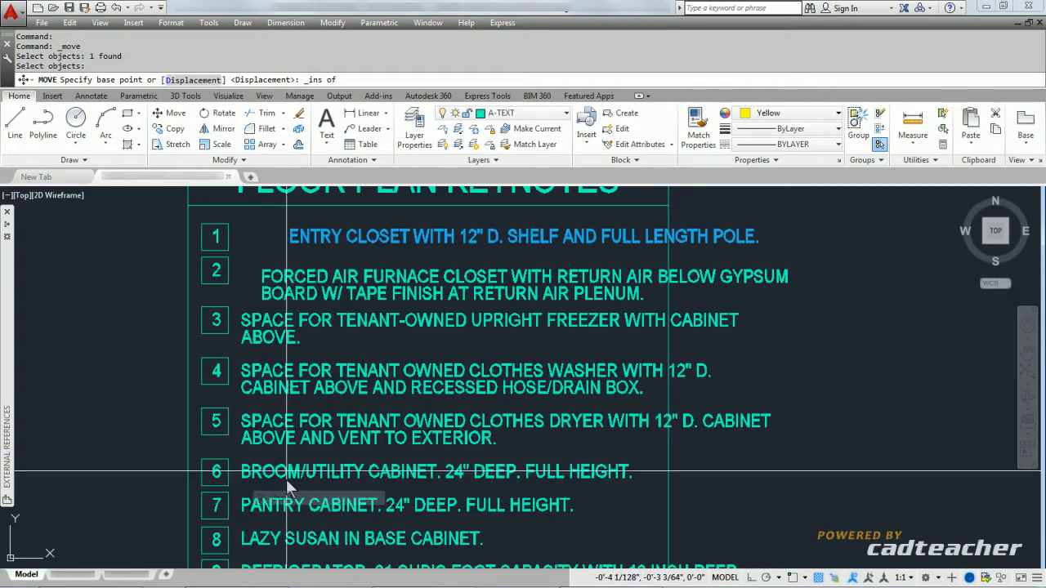
left_click(286, 248)
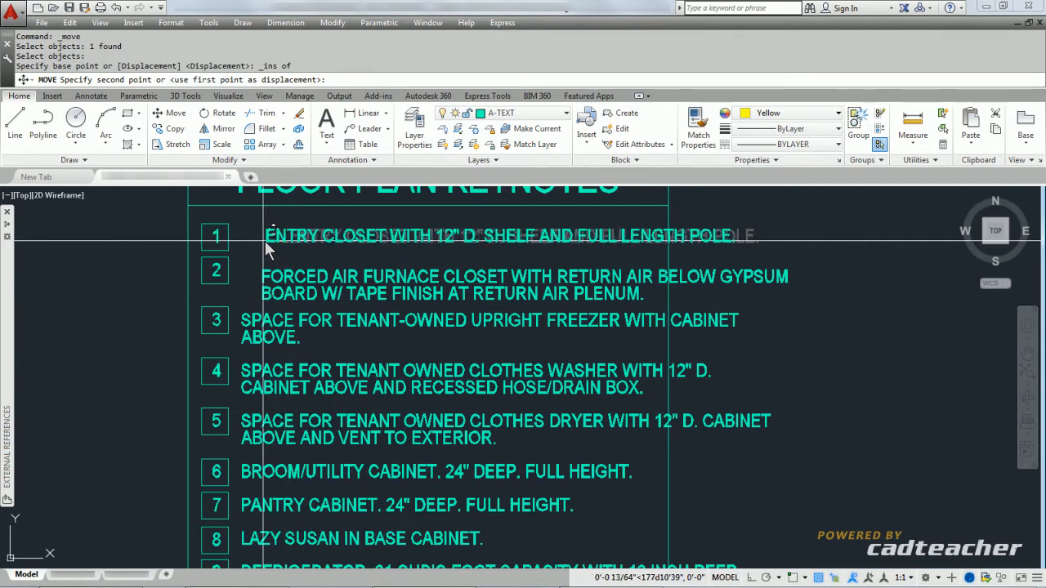
- Filter the X coordinate of keynote 1's destination from the insertion point of keynote 3's first text line
right_click(252, 242, "shift")
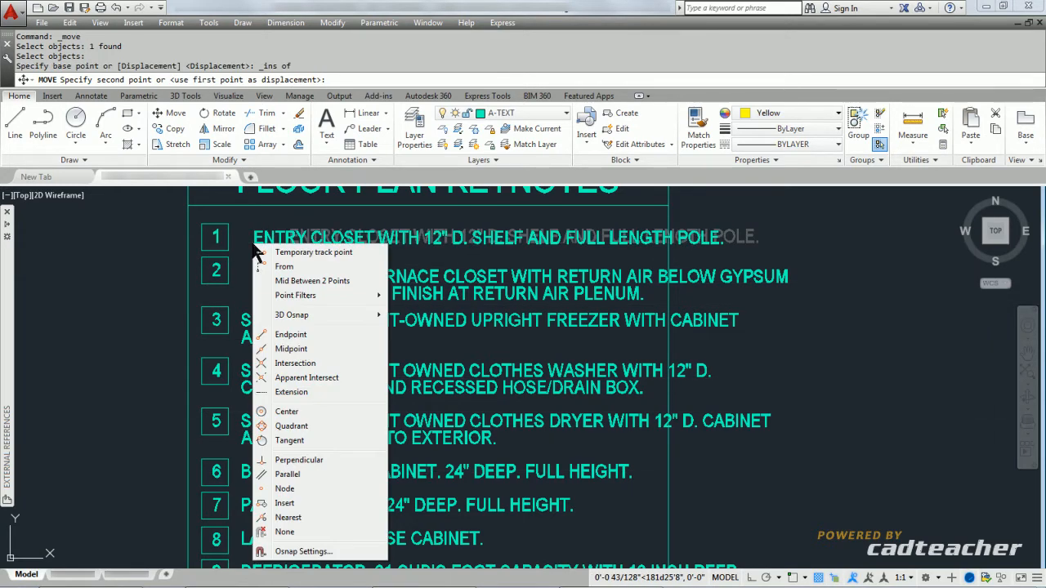
mouse_move(368, 296)
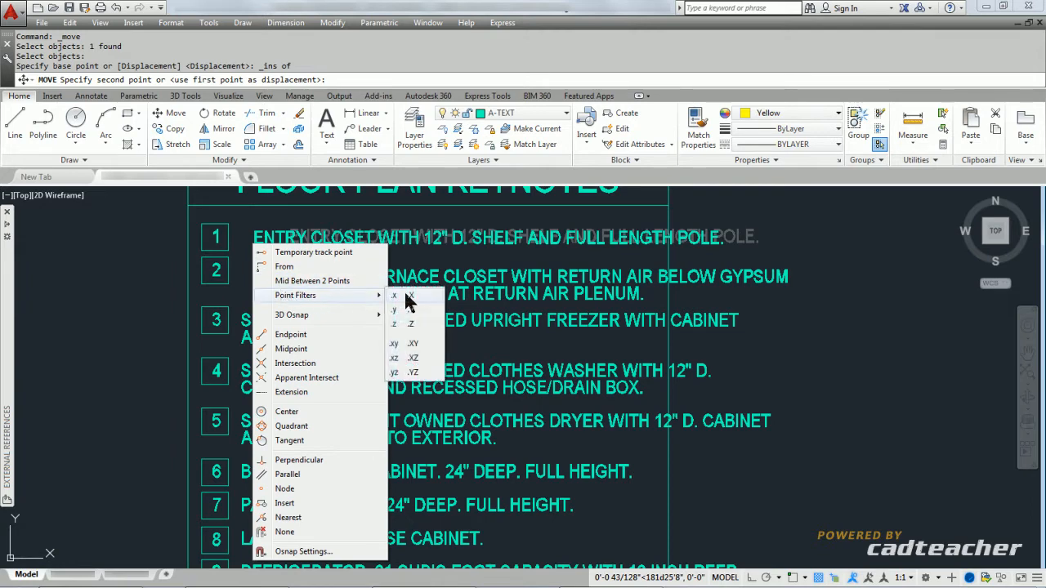
left_click(406, 296)
right_click(269, 236, "shift")
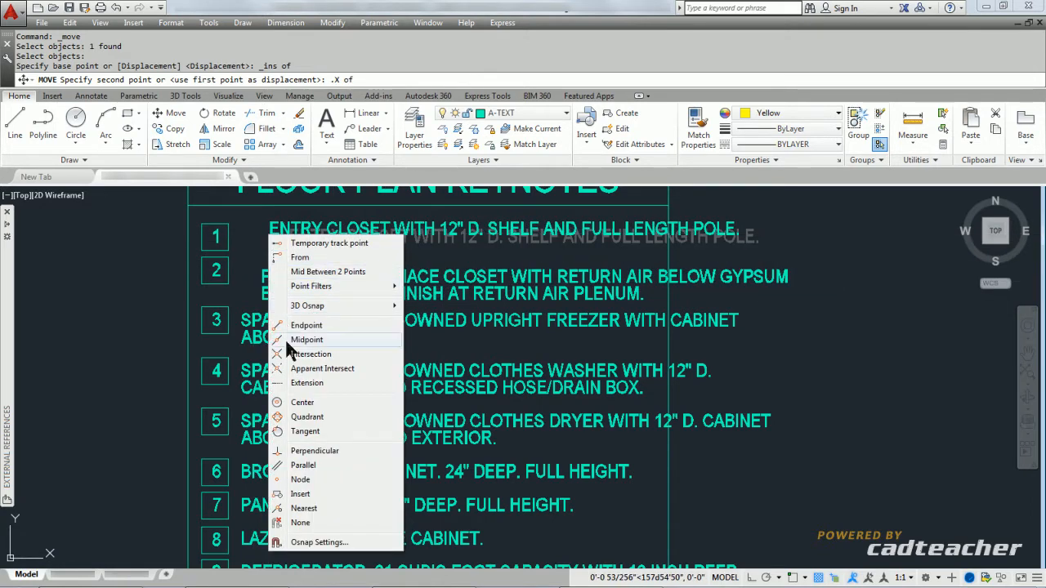
left_click(301, 495)
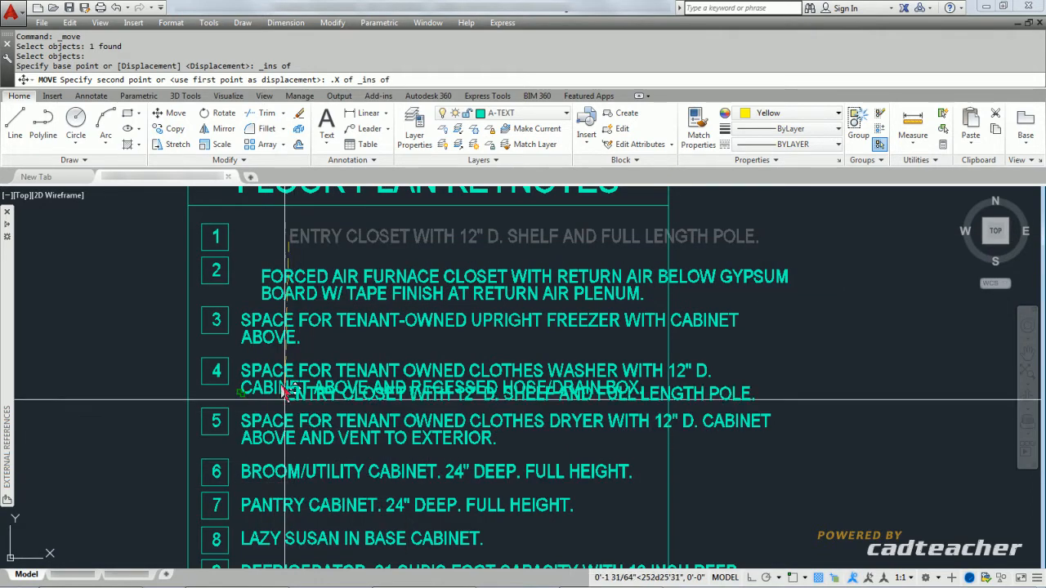
left_click(245, 328)
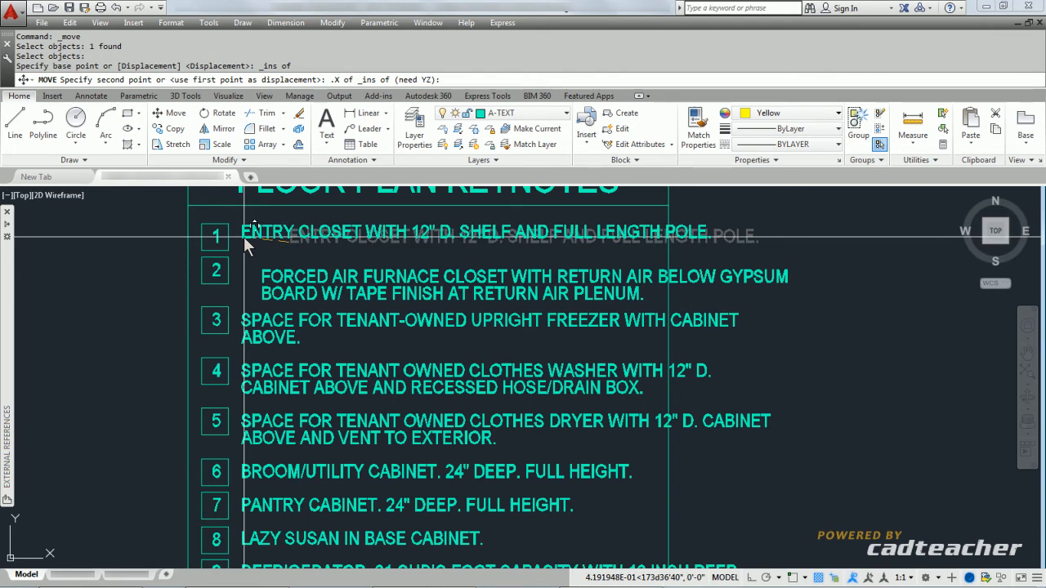
- Finish moving keynote 1's text by taking YZ from the insertion point of the number 1, and save the drawing
right_click(243, 236, "shift")
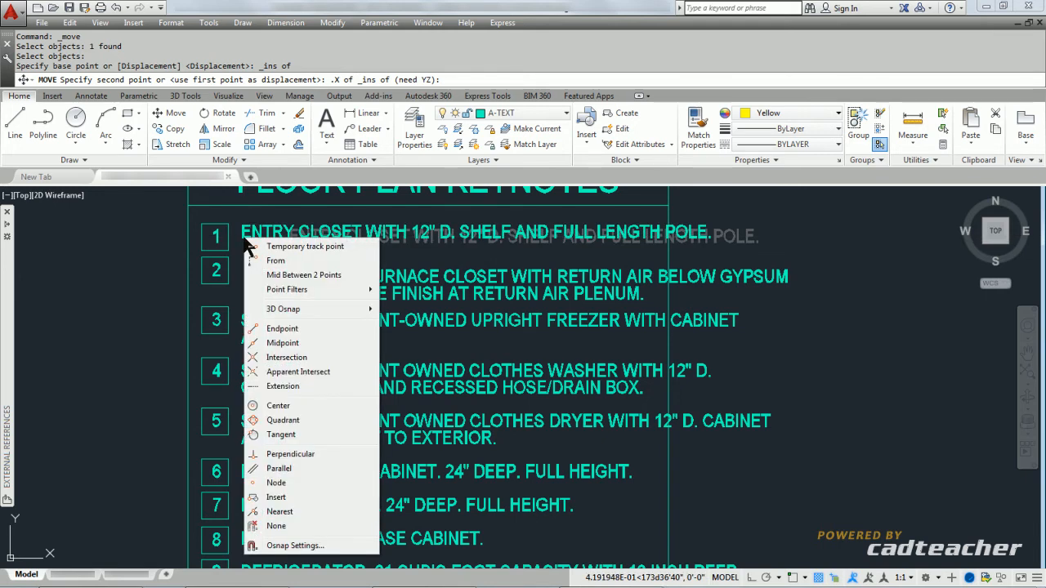
left_click(276, 497)
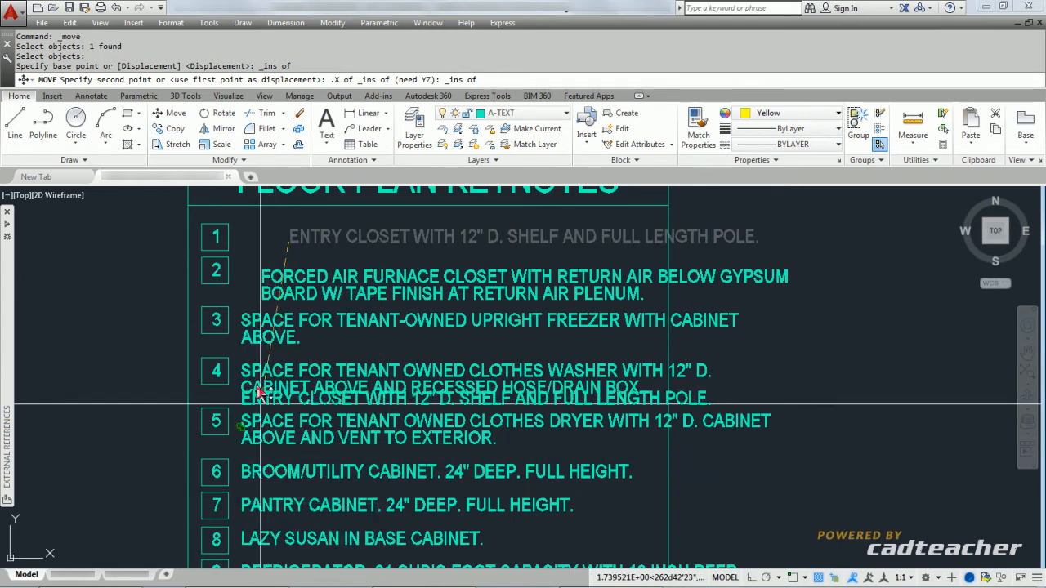
left_click(217, 243)
key("ctrl+s")
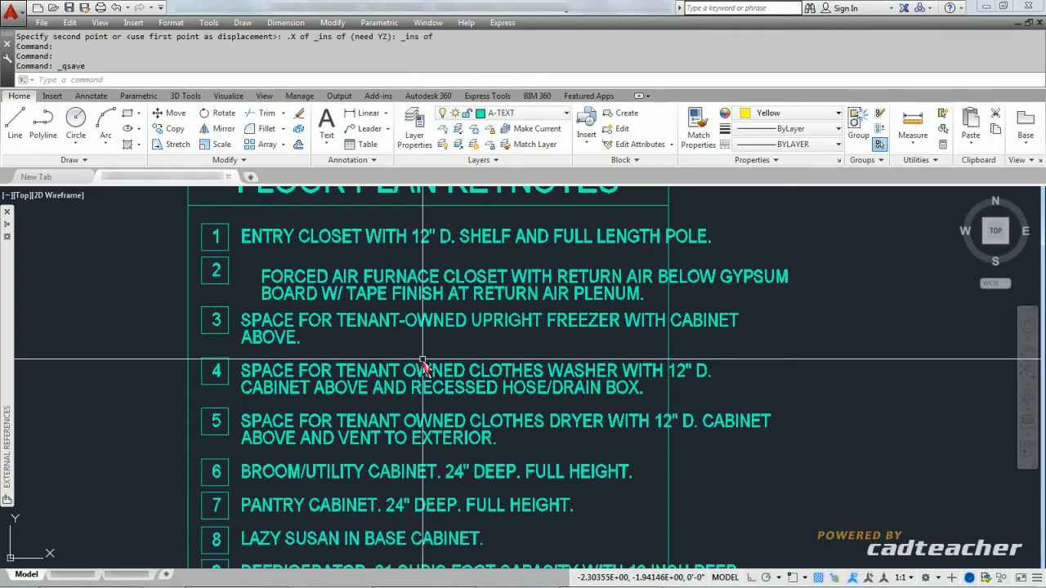
- Start moving both text lines of keynote 2, with the first line's insertion point as the base point
left_click(163, 119)
left_click(305, 262)
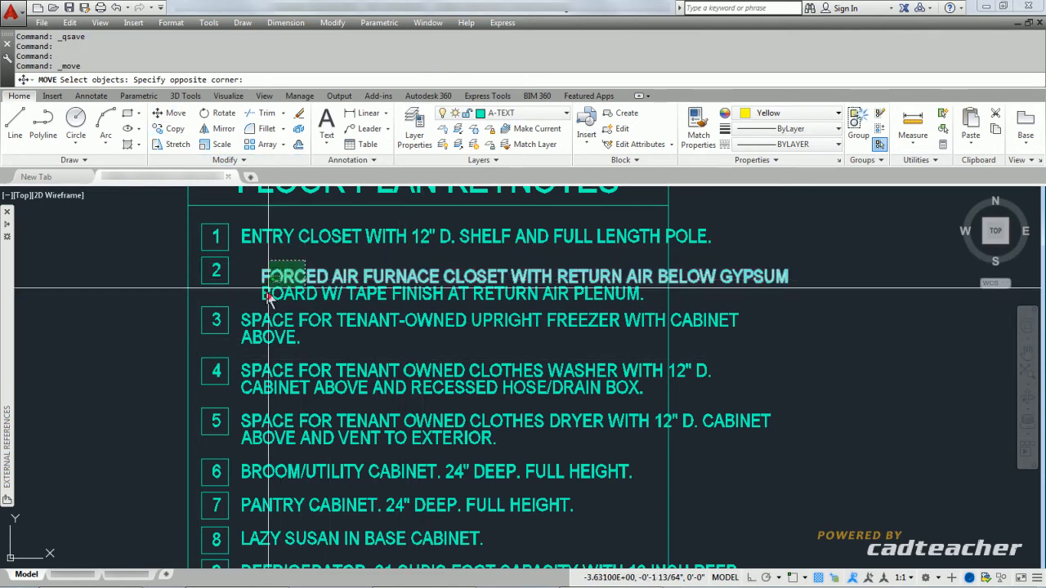
left_click(251, 310)
key("Return")
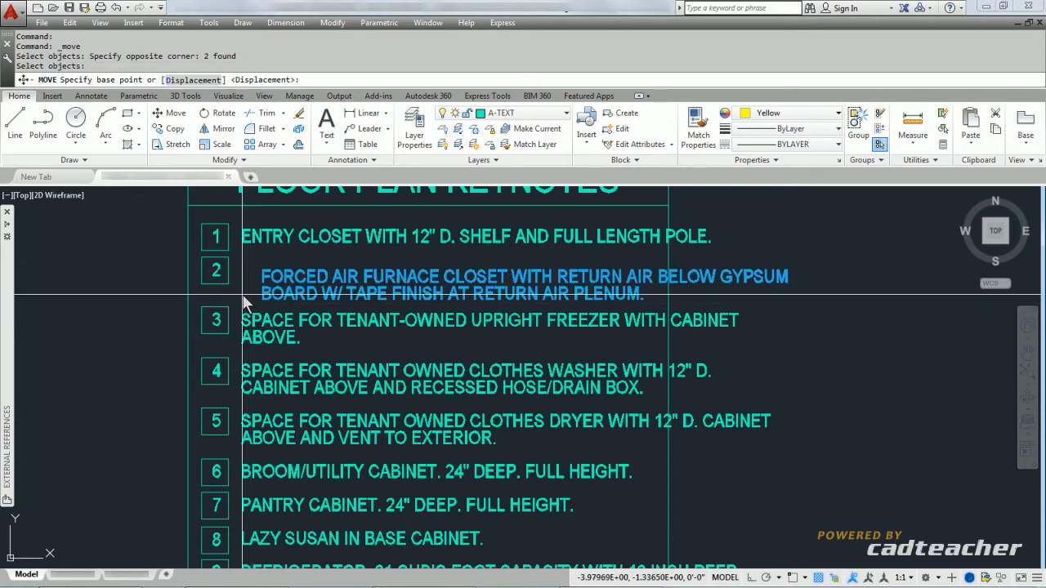
right_click(245, 274, "shift")
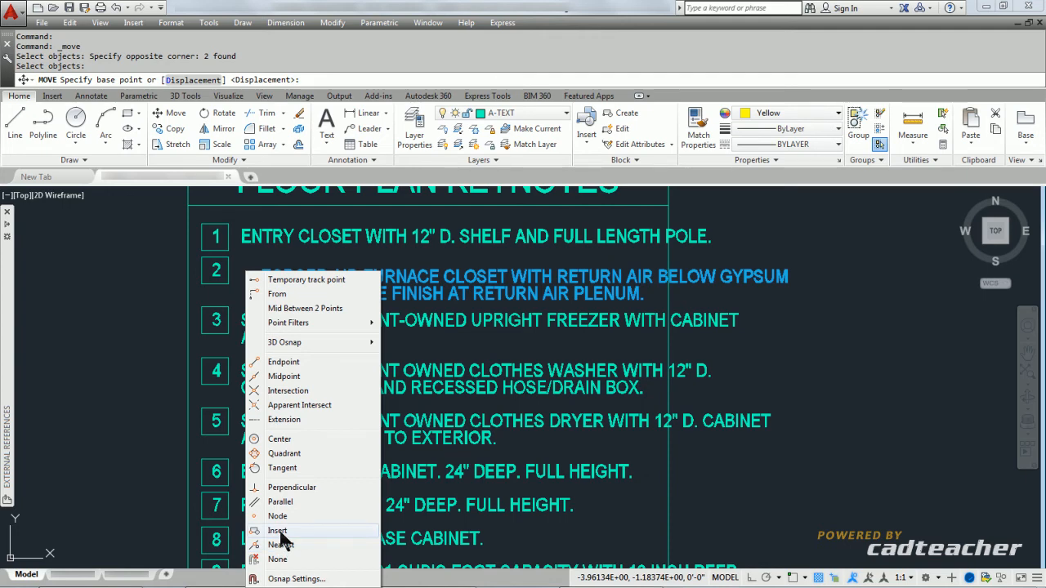
left_click(277, 532)
left_click(263, 276)
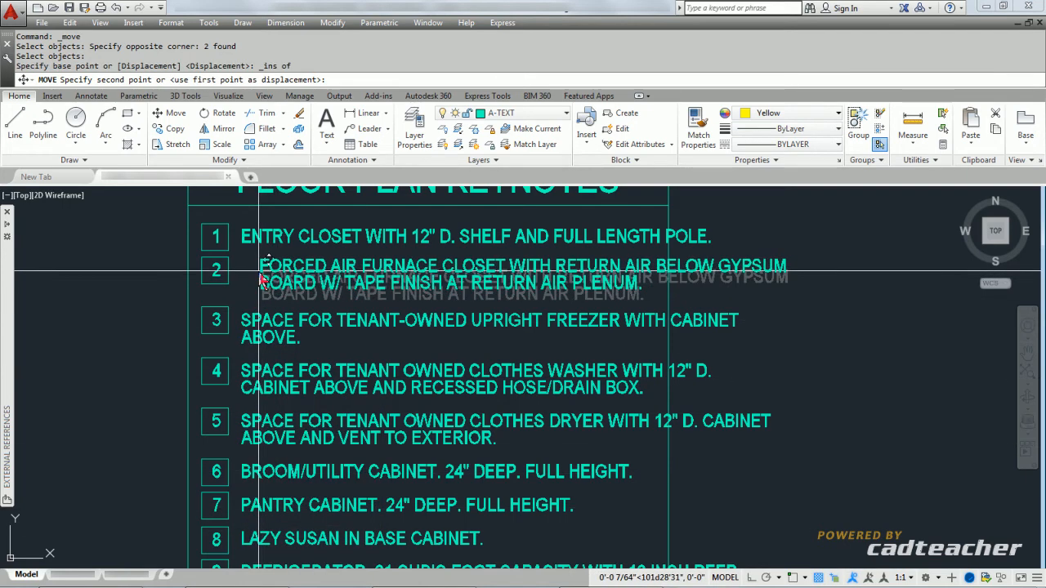
- Finish moving keynote 2's text, filtering X from keynote 1's text insertion point and YZ from the number 2's insertion point
right_click(264, 279, "shift")
mouse_move(287, 325)
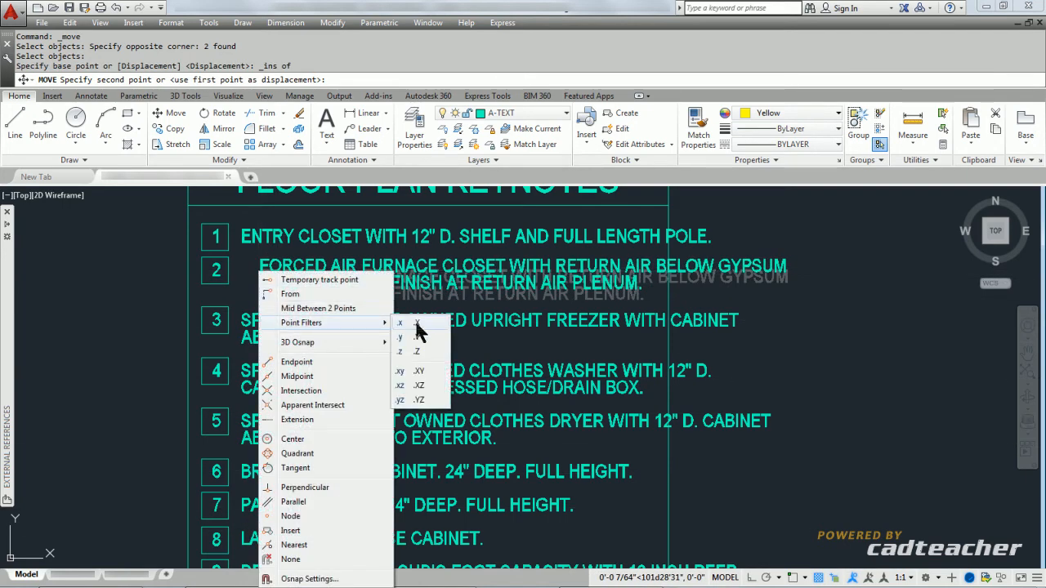
left_click(418, 325)
right_click(246, 280, "shift")
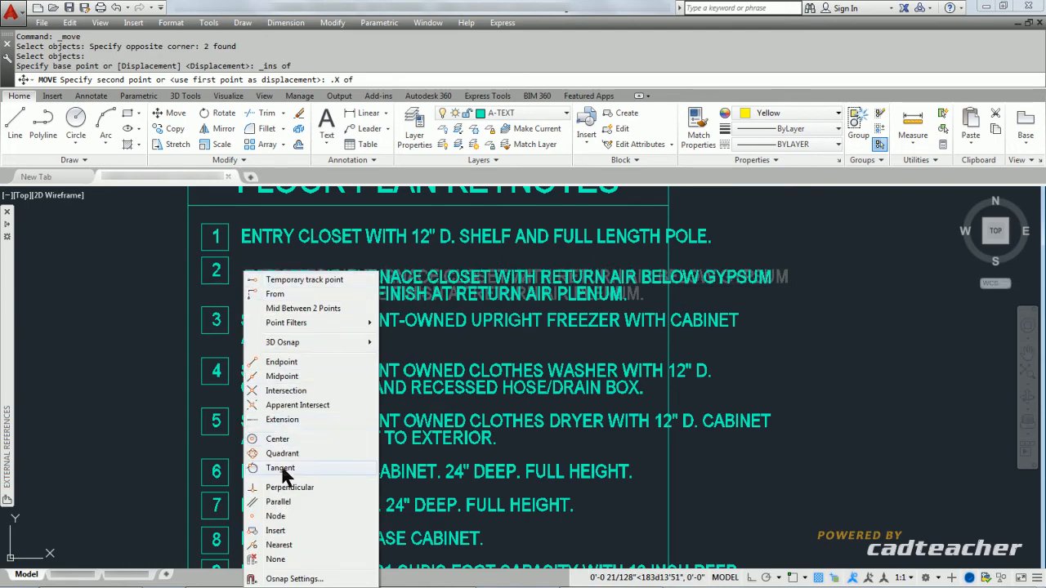
left_click(283, 531)
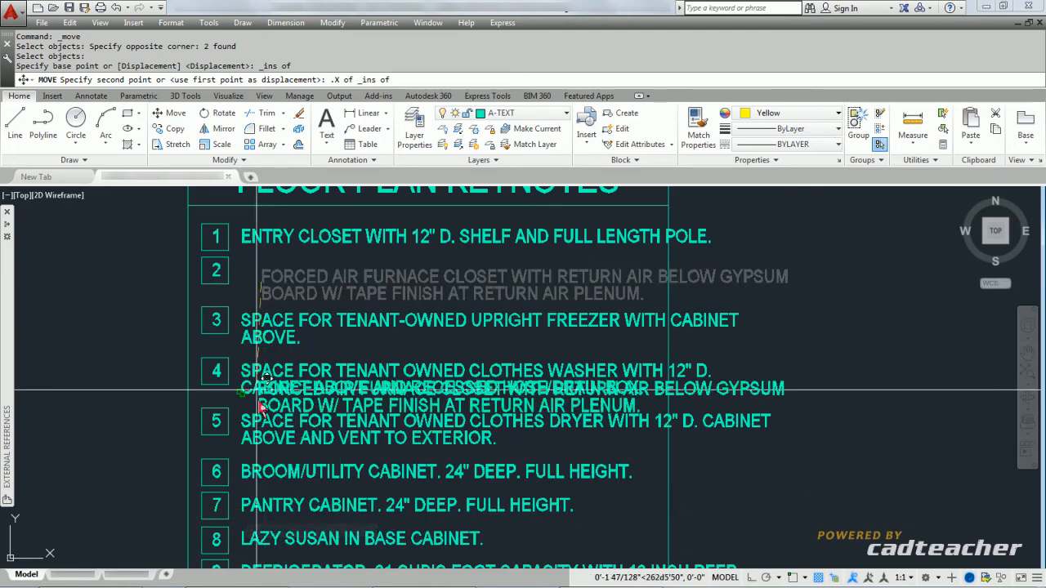
left_click(245, 243)
right_click(245, 275, "shift")
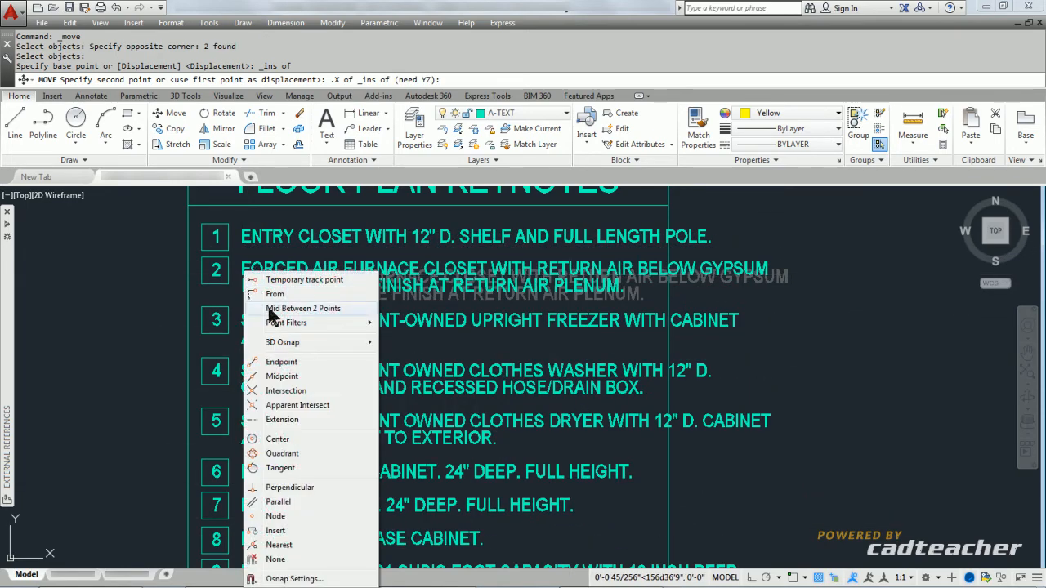
left_click(276, 532)
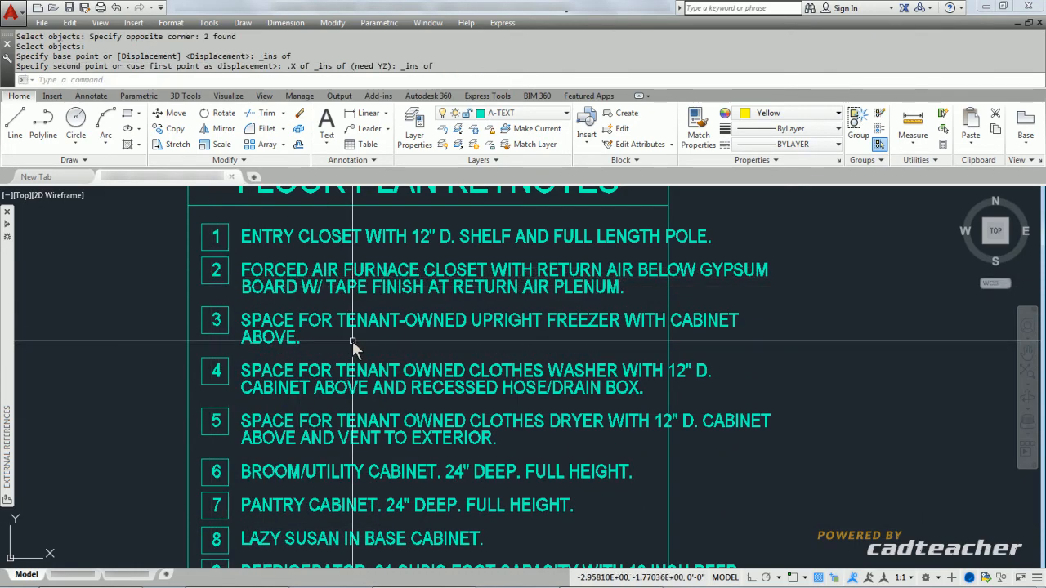
- Review the alignment of the keynote texts with each other and with their numbers across the whole list
scroll(353, 341, "down", 2)
middle_click_drag(386, 340, 401, 346)
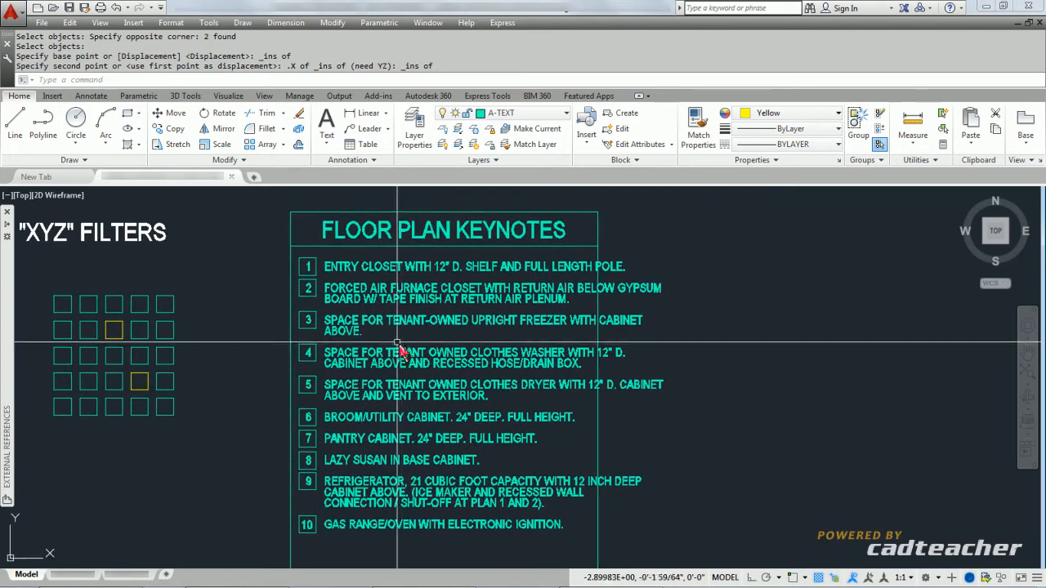
left_click(320, 255)
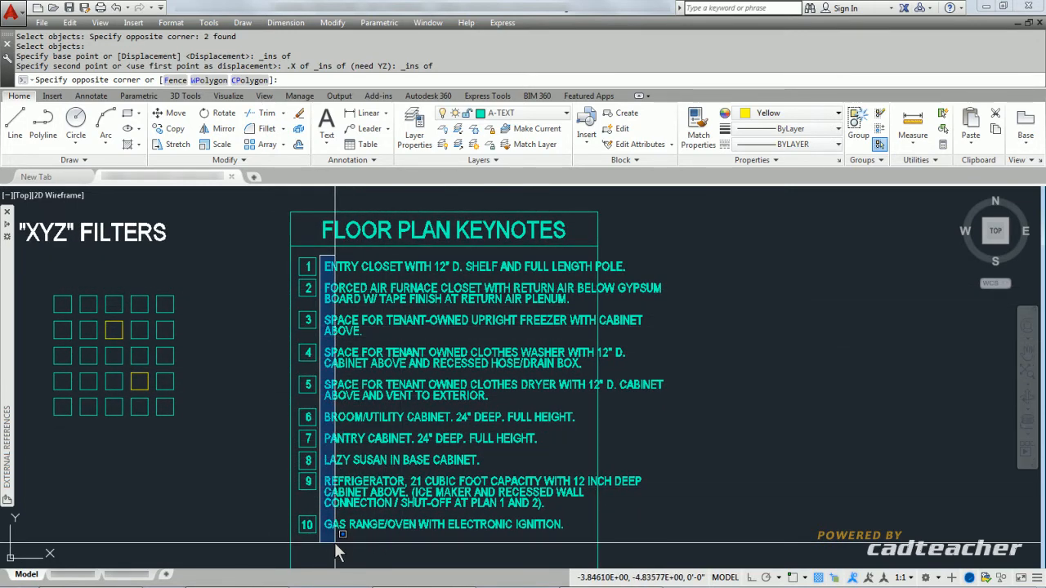
key("Escape")
left_click(277, 268)
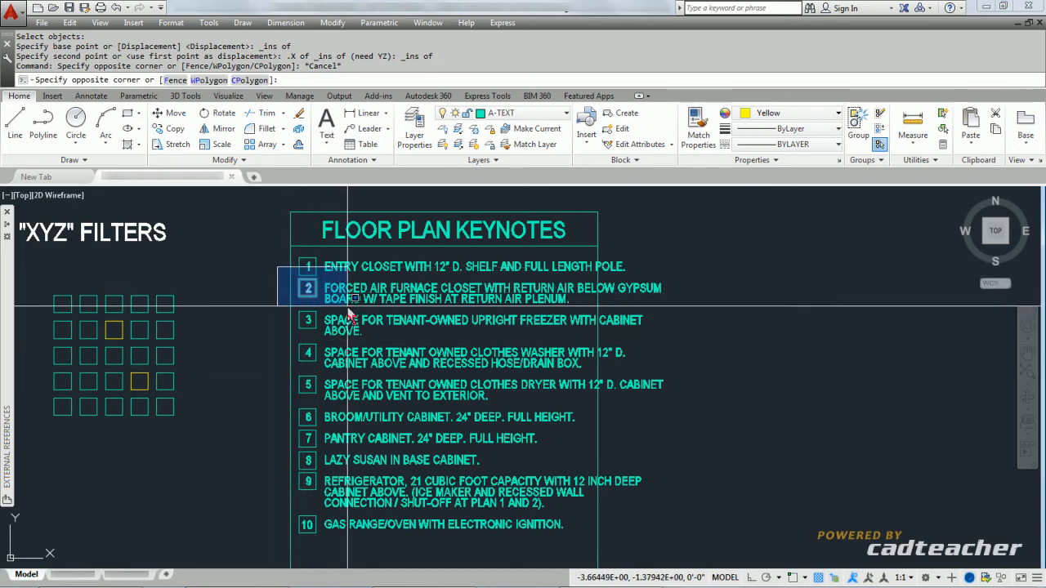
key("Escape")
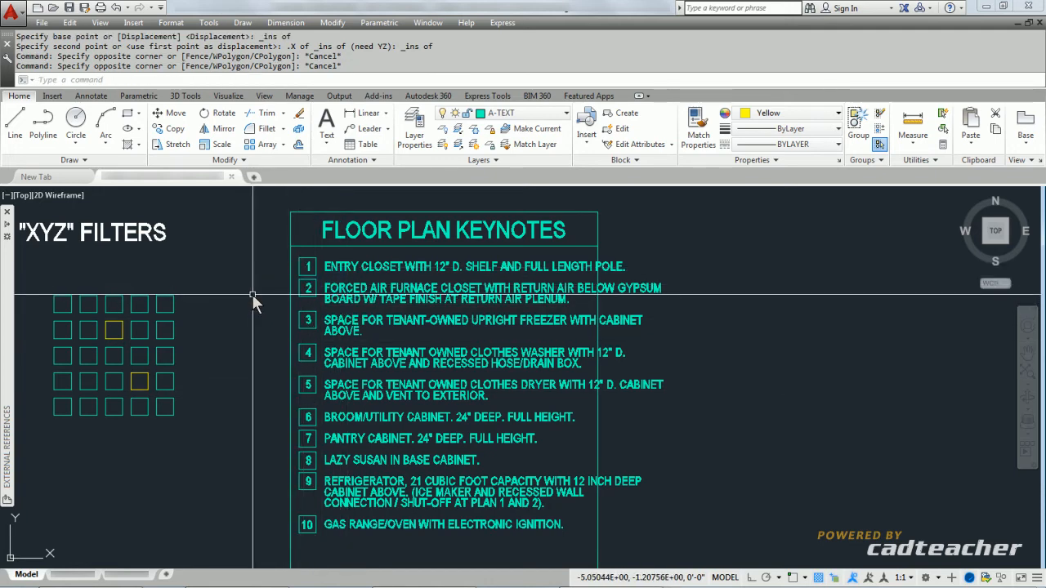
scroll(333, 297, "down", 2)
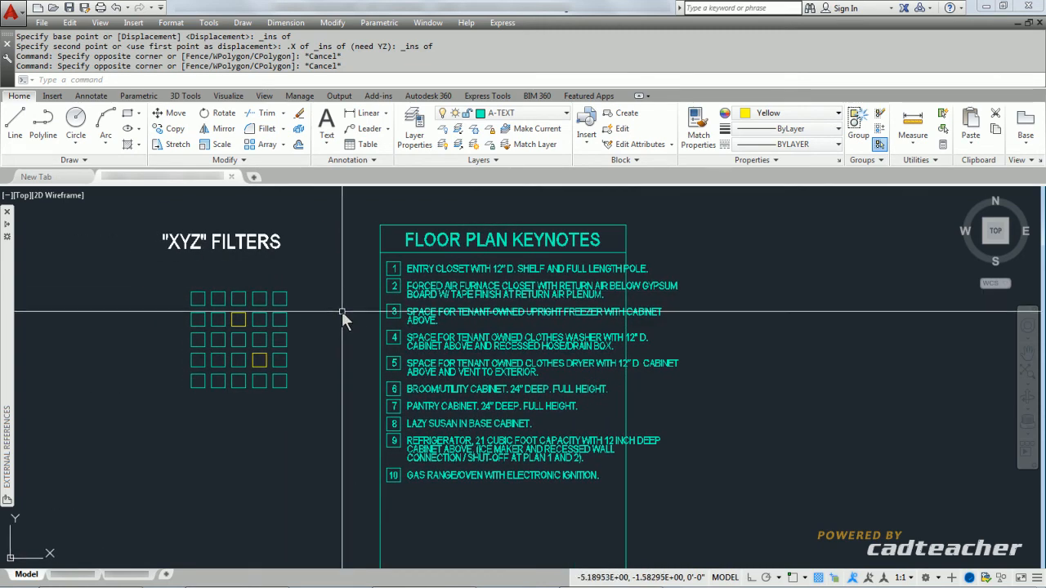